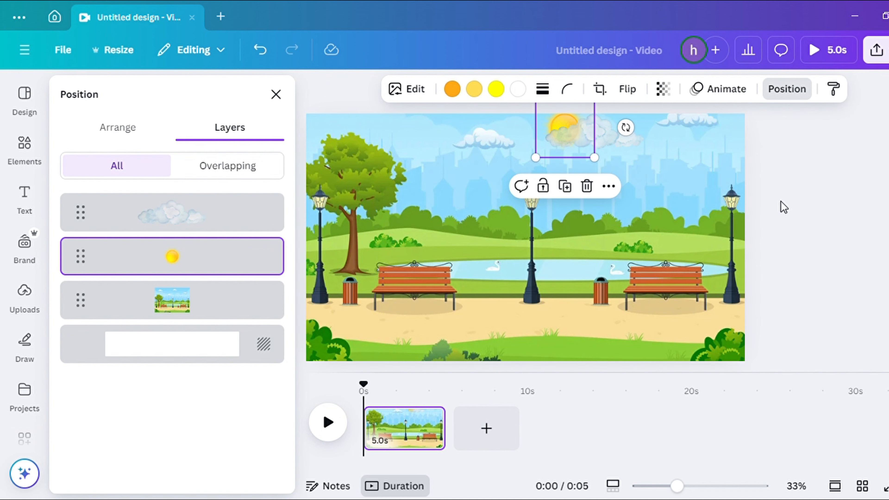
Search the elements library for walking
left_click(276, 95)
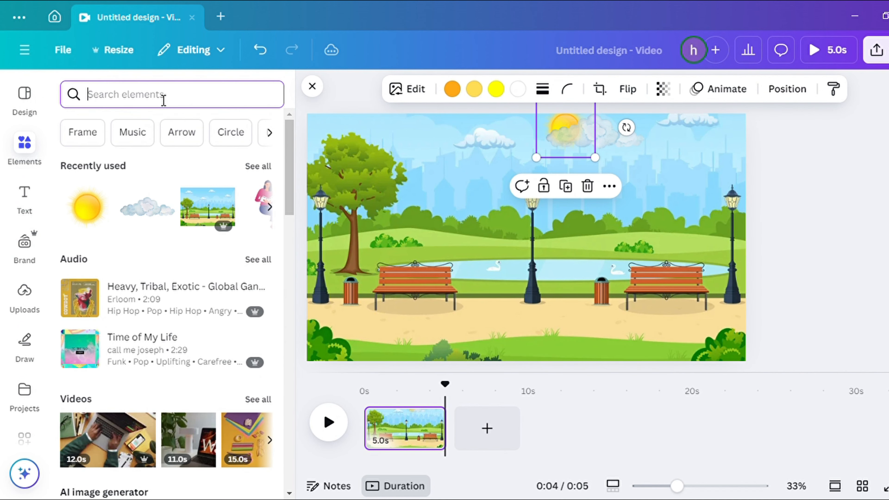
type("walki")
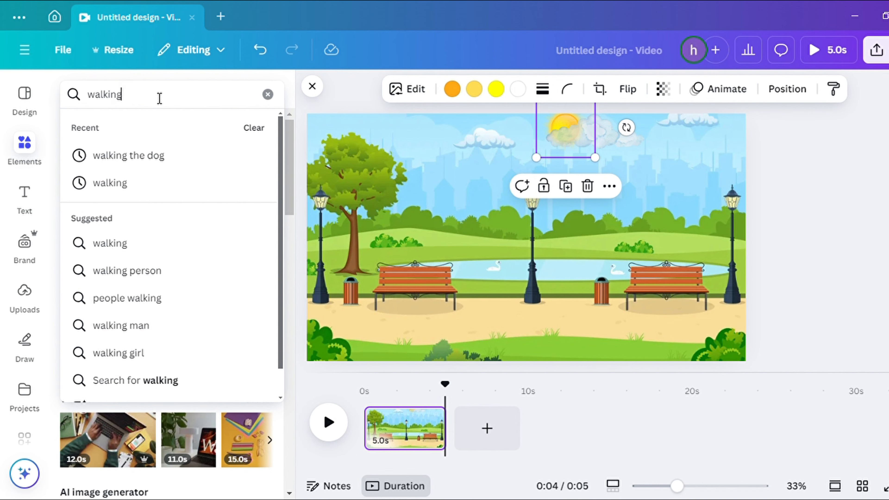
type("ng")
key("Return")
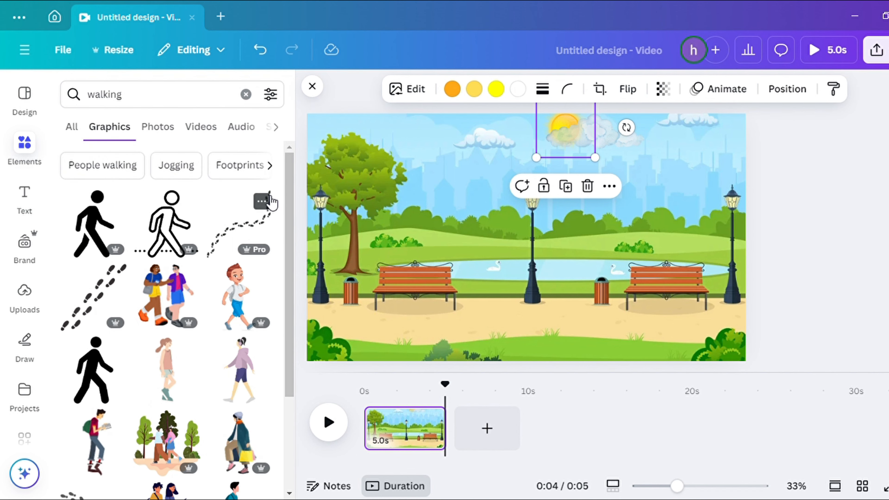
Apply an animation filter to the walking graphics results
scroll(271, 202, "down", 6)
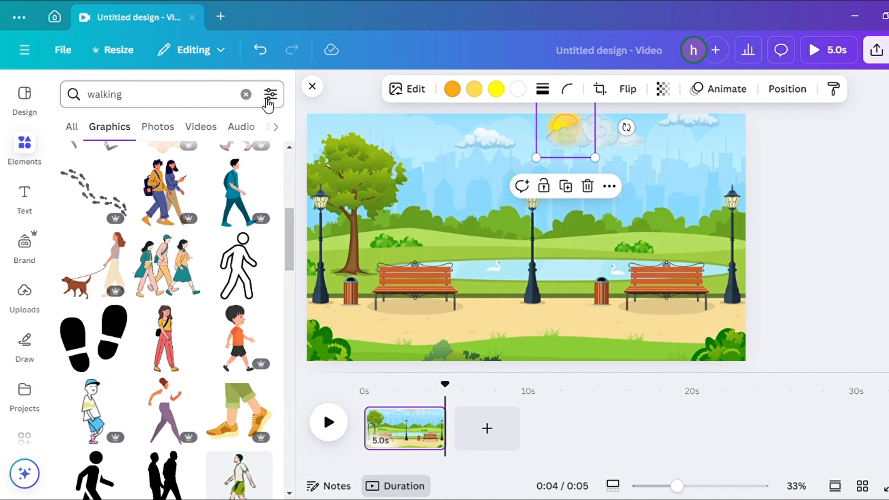
left_click(269, 98)
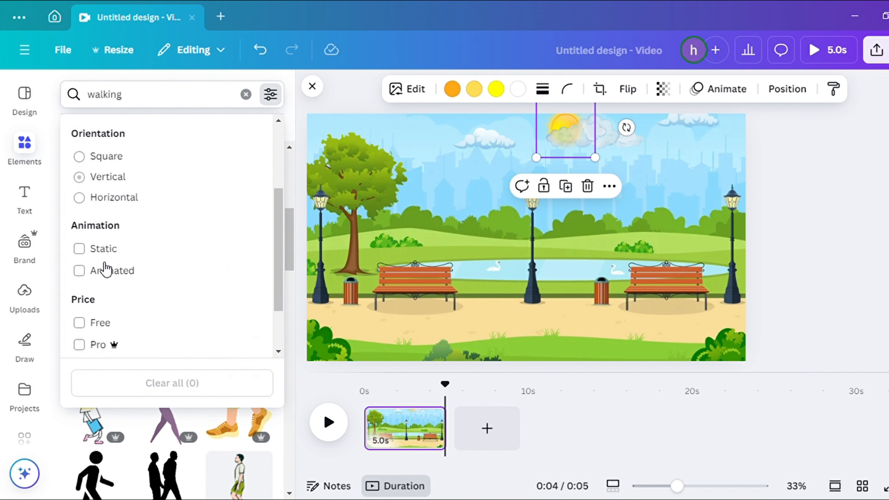
left_click(277, 100)
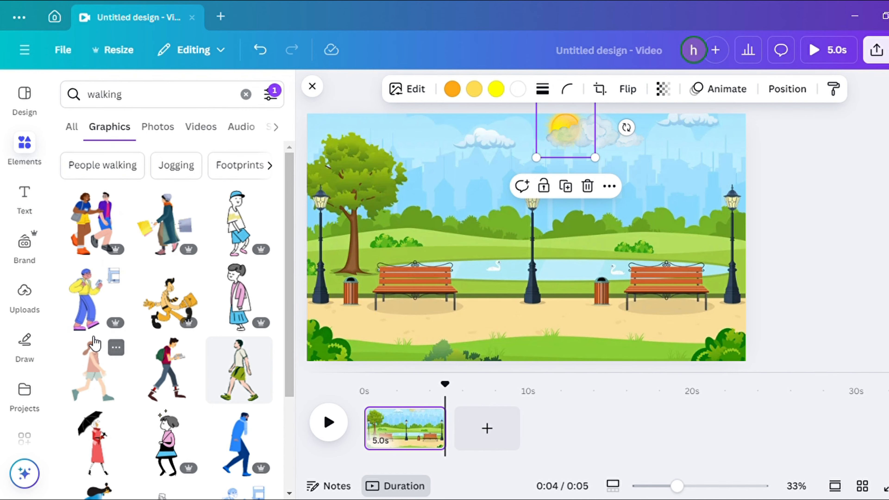
Add the walking couple graphic, shrink it and place it at the park's left side
scroll(94, 343, "down", 4)
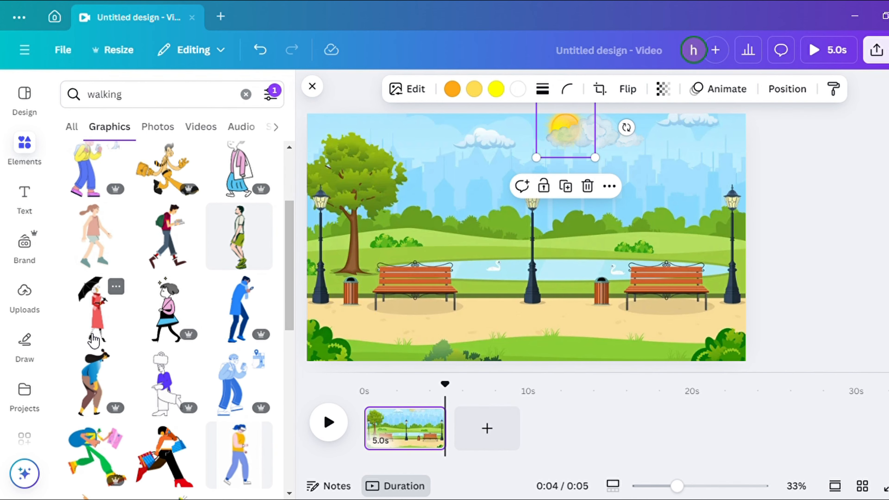
scroll(93, 341, "up", 4)
left_click(92, 224)
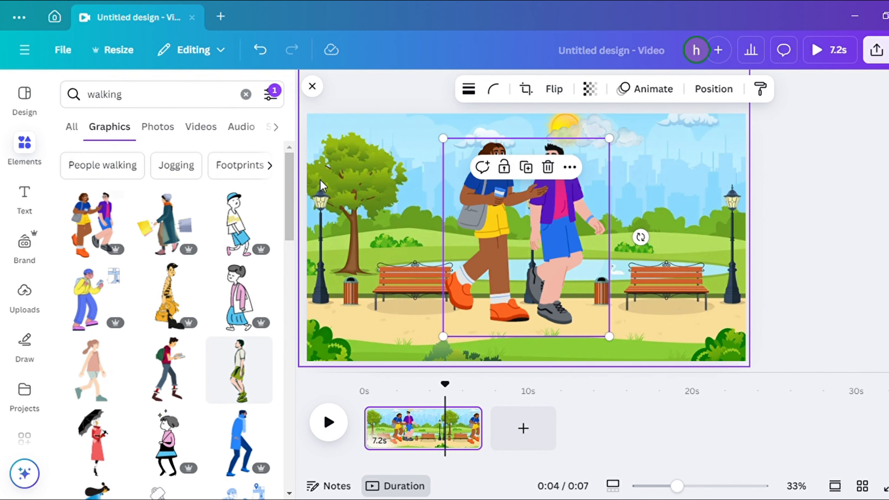
left_click_drag(609, 140, 540, 220)
left_click_drag(475, 295, 340, 295)
left_click_drag(434, 278, 434, 266)
Create a custom animation moving the walking couple from off the left edge across the park to the right
left_click(653, 90)
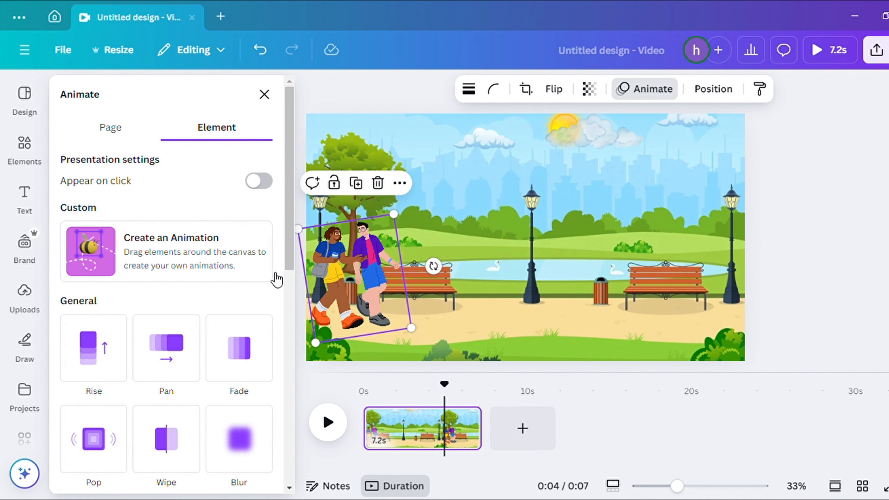
left_click_drag(345, 278, 333, 279)
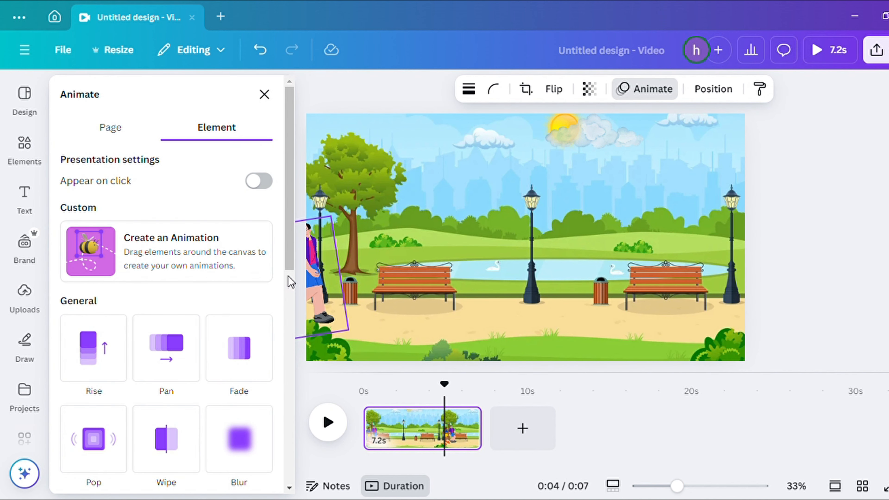
left_click(196, 246)
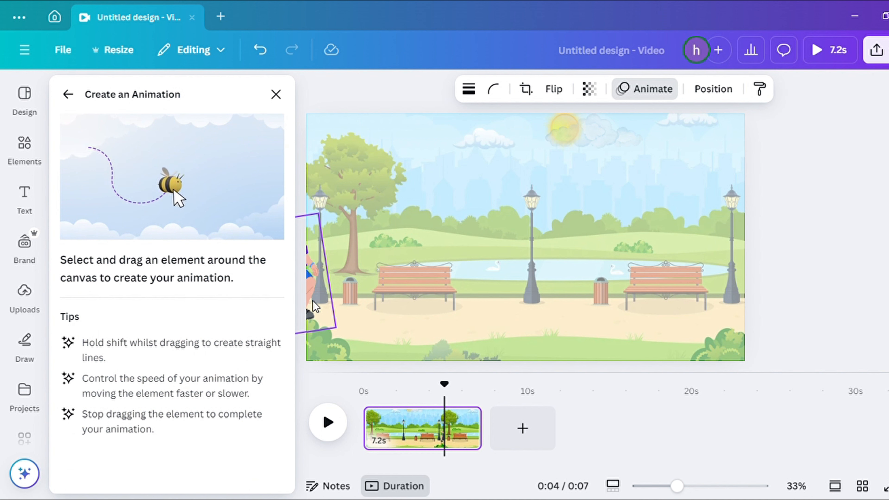
mouse_move(377, 308)
left_mouse_down()
mouse_move(752, 310)
mouse_move(787, 319)
left_mouse_up()
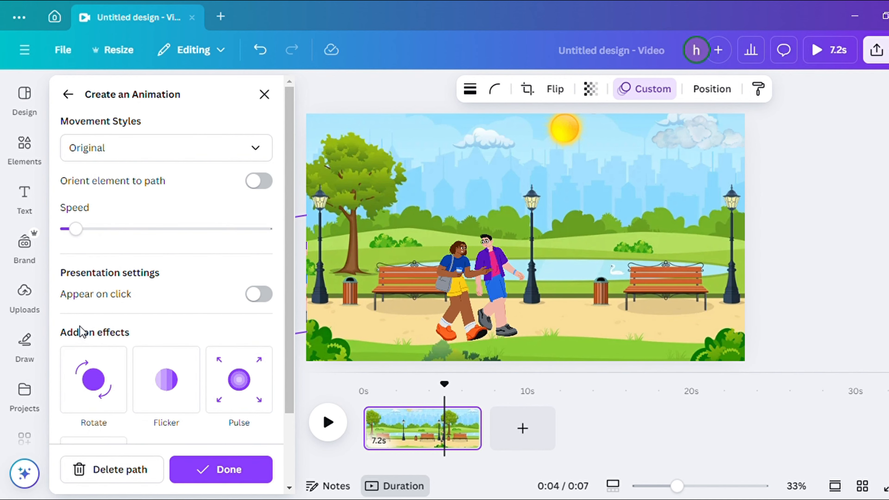
Set the animation's movement style to Steady and finish the custom animation
left_click(178, 152)
left_click(90, 214)
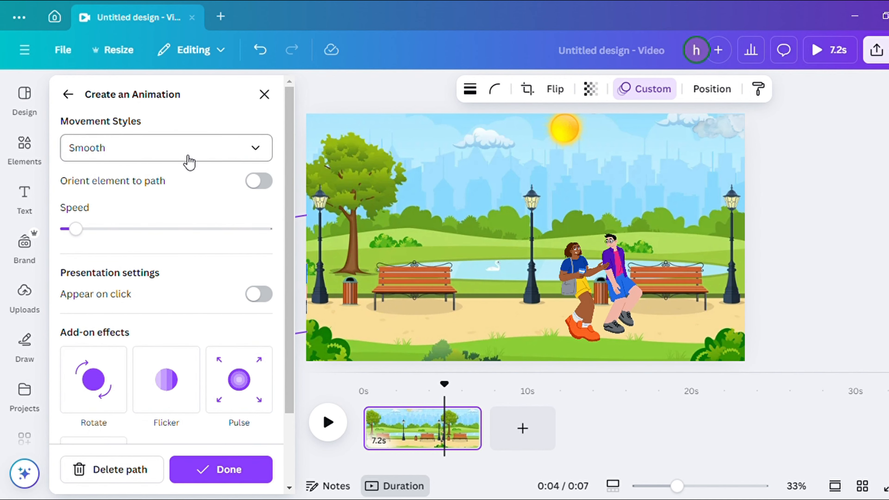
left_click(189, 154)
left_click(99, 238)
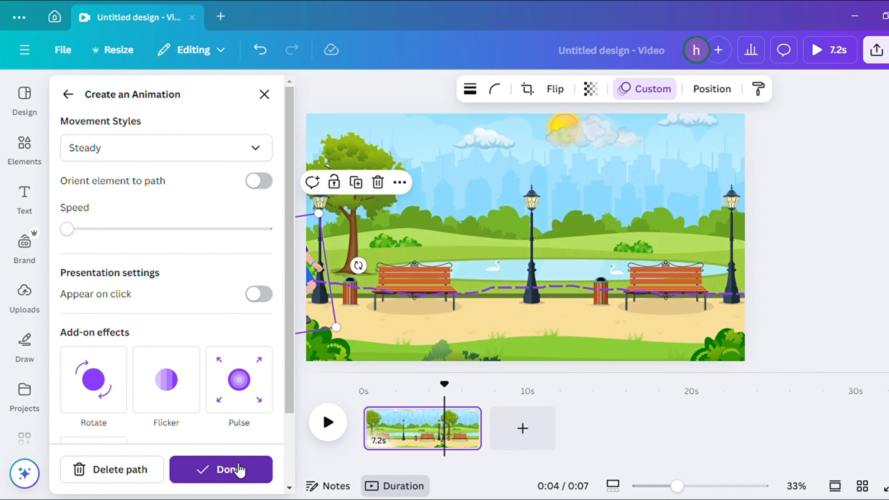
left_click(231, 469)
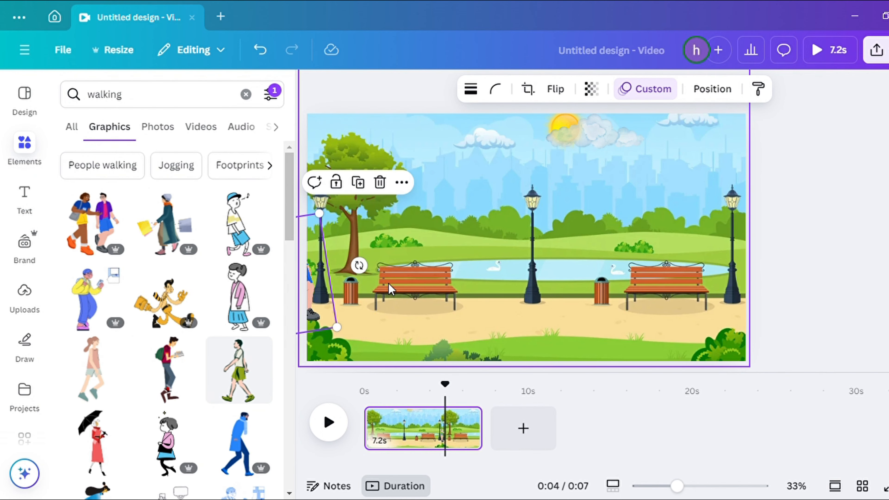
Search the elements for sitting and show all graphics results
triple_click(141, 95)
type("sitting")
key("Return")
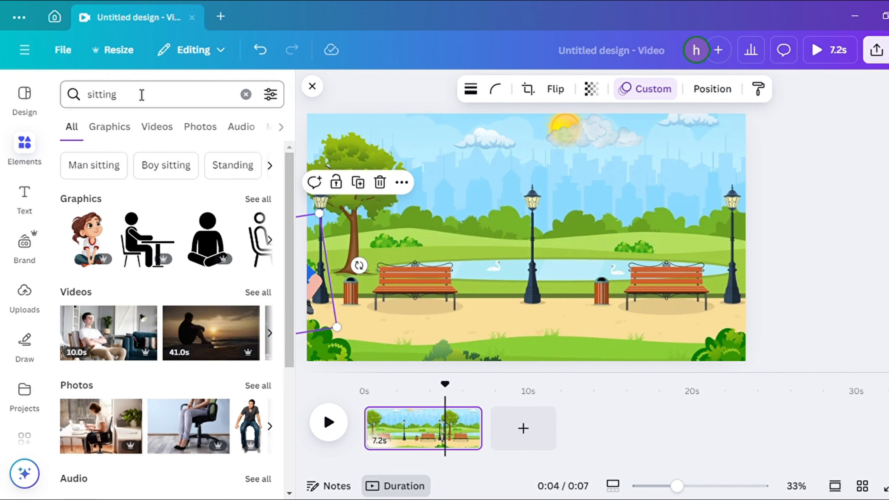
left_click(257, 199)
Add the woman reading while sitting, shrink her and place her on the right bench
scroll(194, 326, "down", 2)
scroll(194, 326, "down", 5)
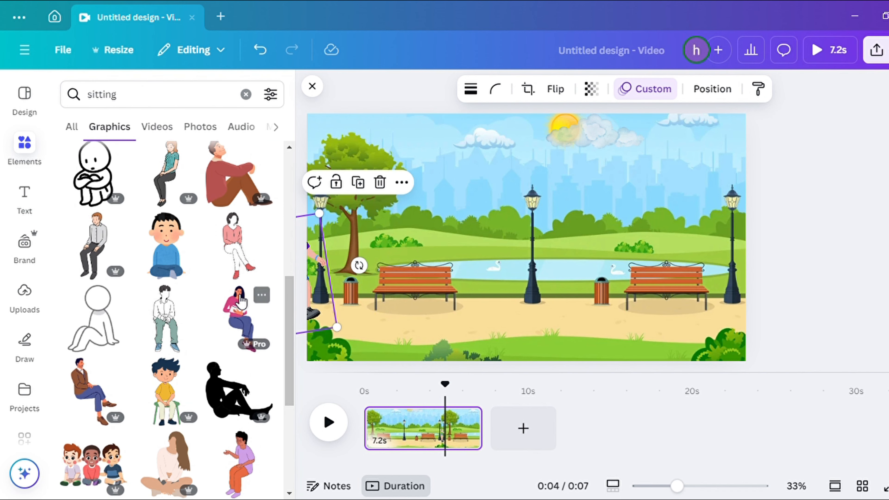
left_click(240, 300)
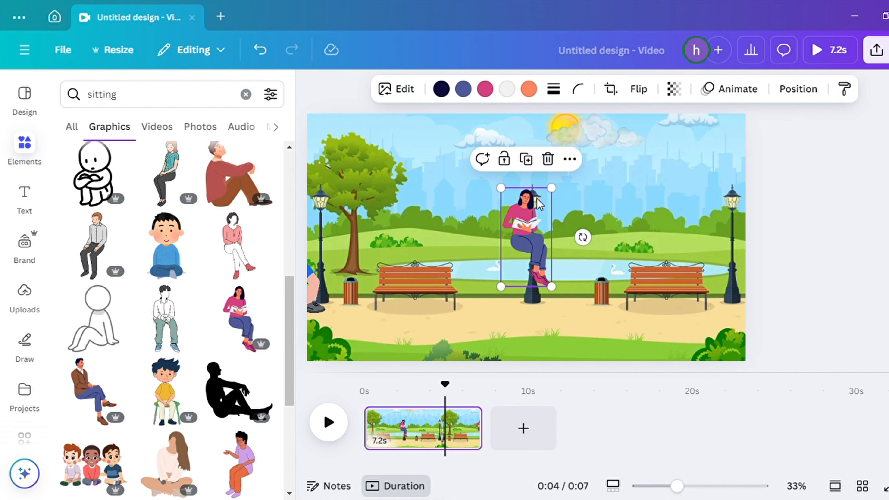
left_click_drag(551, 188, 530, 229)
left_click_drag(530, 277, 553, 278)
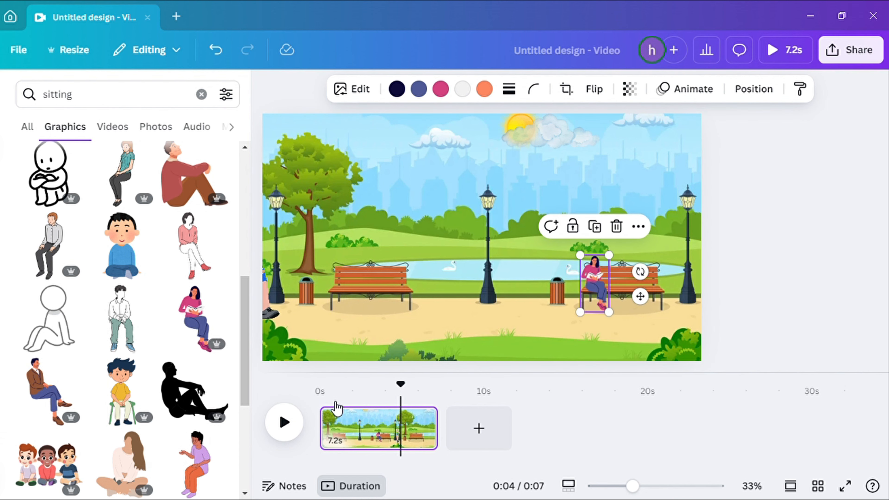
Move the reading woman's layer below the walking couple in the layer order
left_click_drag(407, 399, 319, 399)
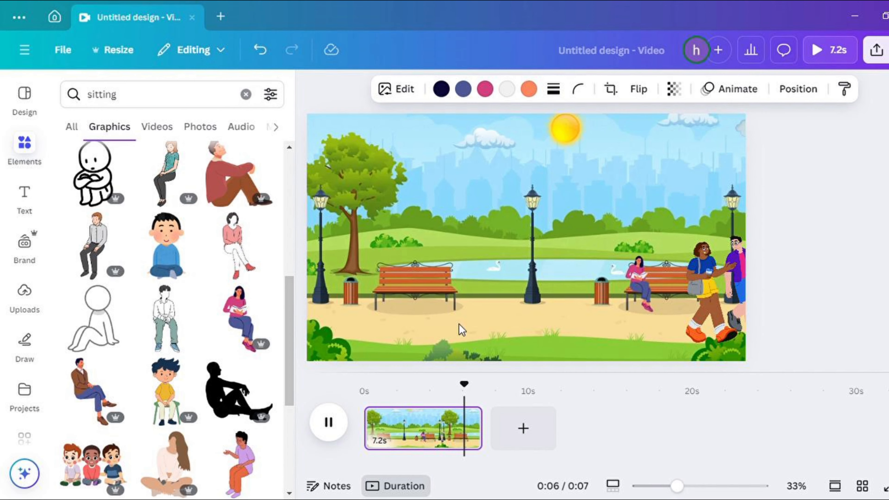
left_click(646, 295)
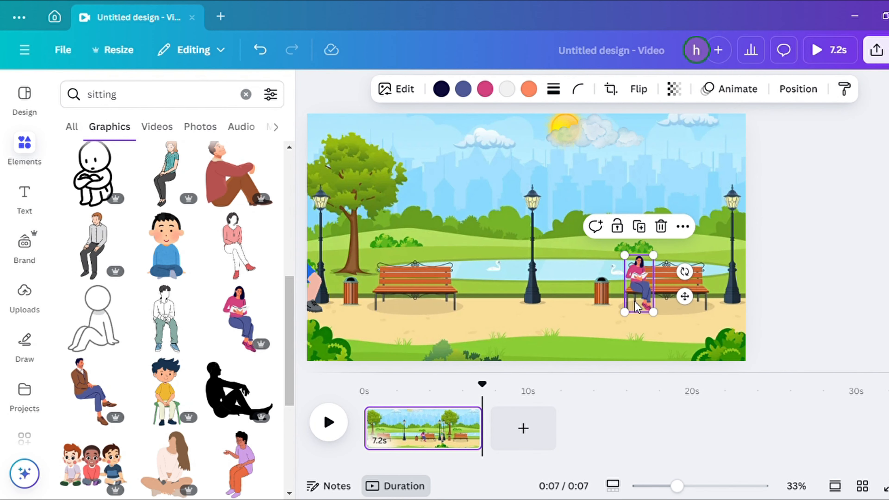
left_click(797, 89)
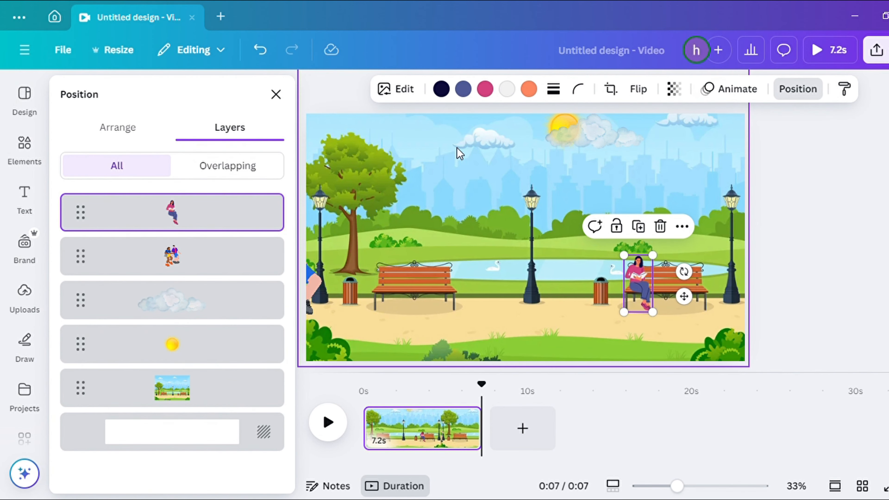
left_click_drag(210, 211, 206, 284)
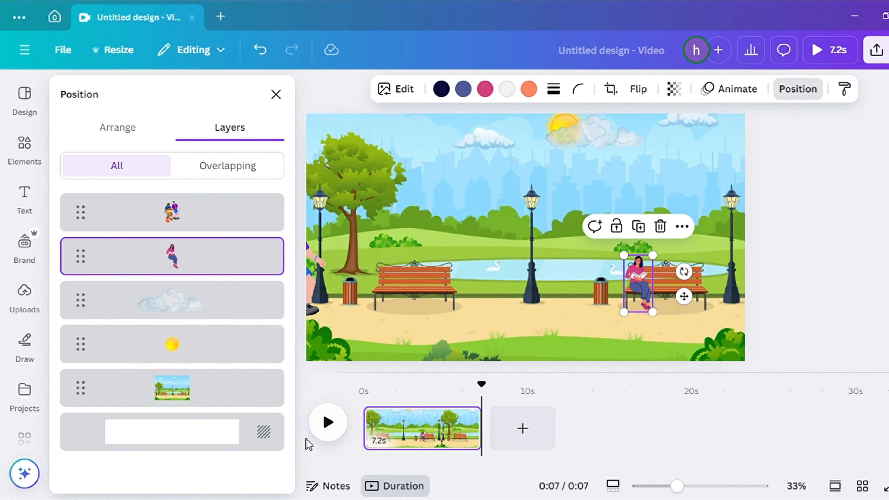
Add the graphic of two women sitting on the grass to the park scene
left_click(334, 425)
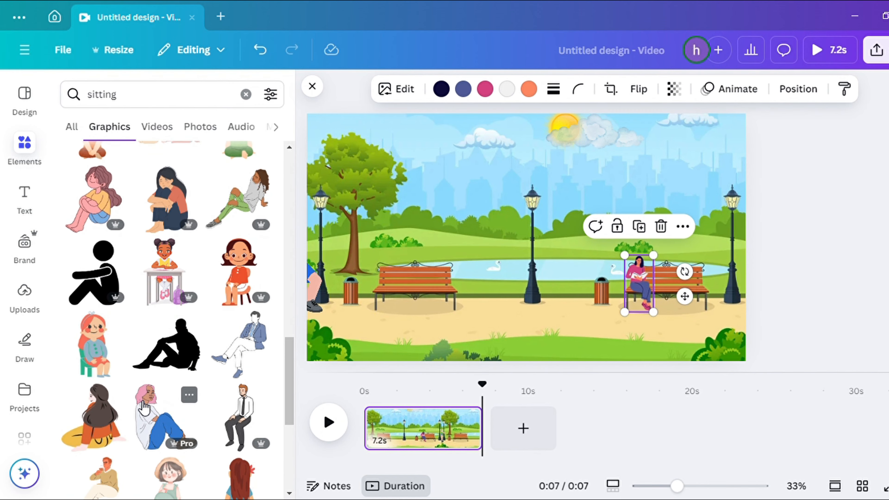
scroll(147, 413, "up", 4)
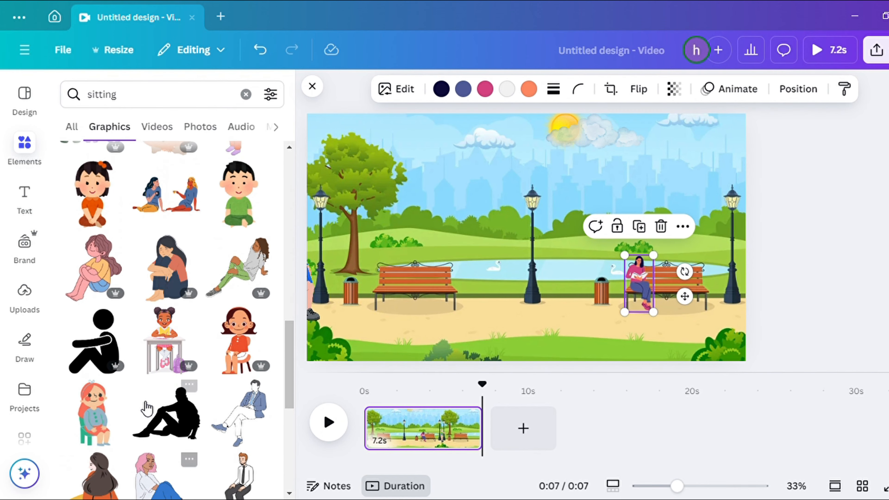
left_click(166, 263)
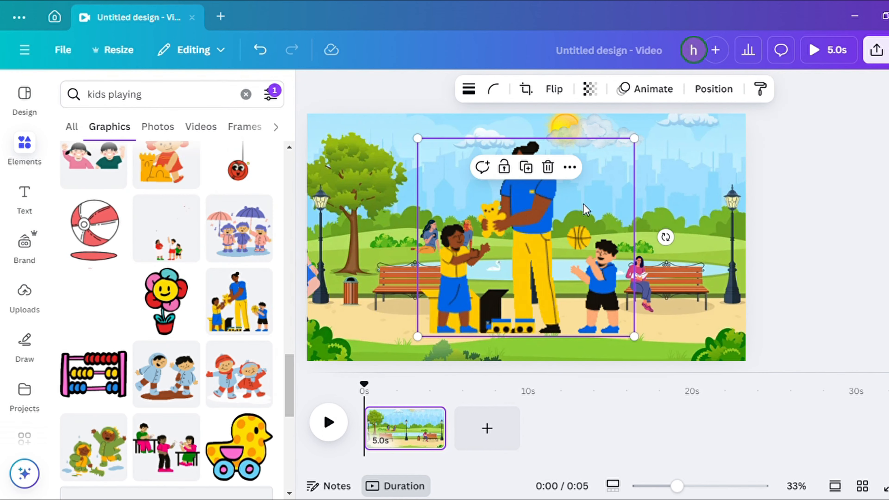
Play back the park page to preview the animation
left_click(403, 434)
left_click(333, 426)
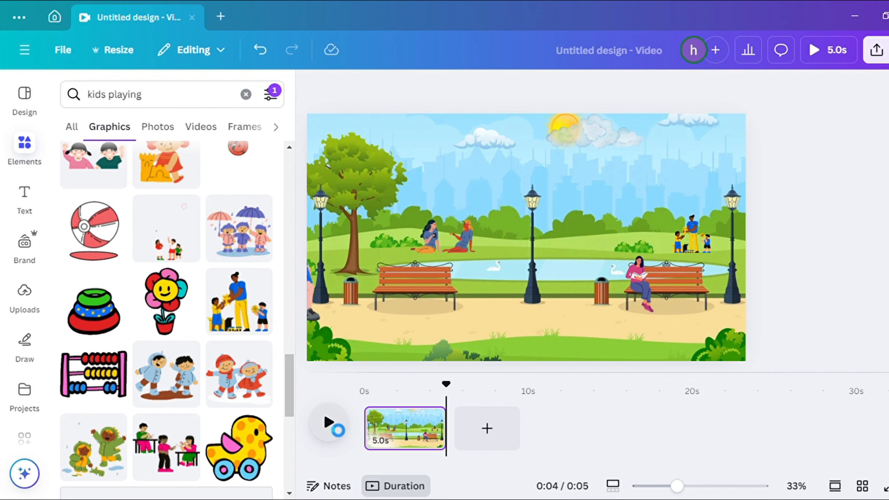
left_click_drag(452, 394, 336, 413)
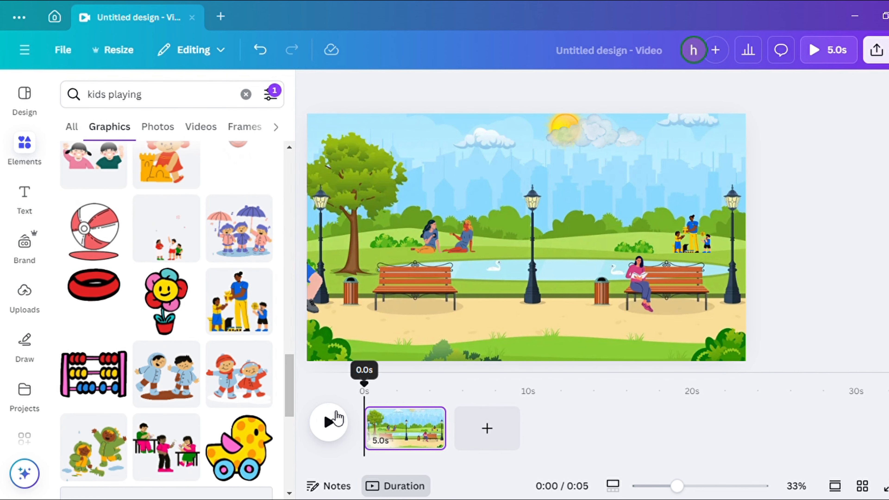
left_click(328, 424)
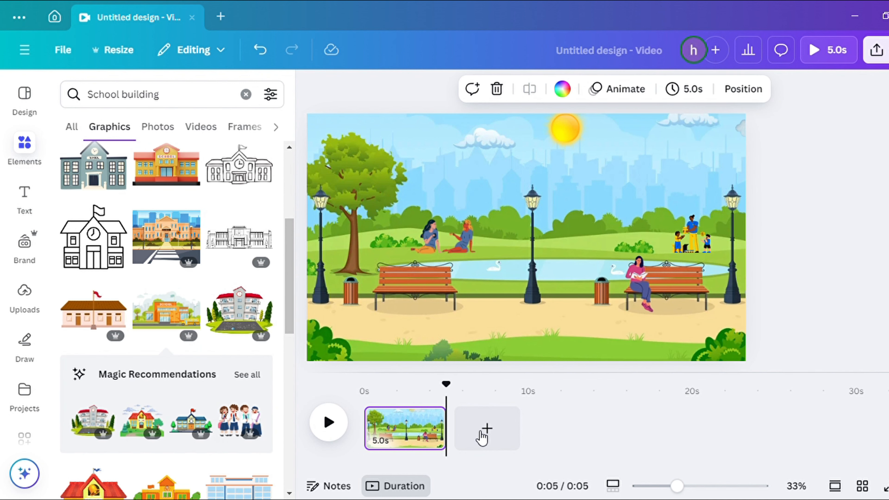
Add a new page and fill it with an enlarged city street background graphic
left_click(486, 428)
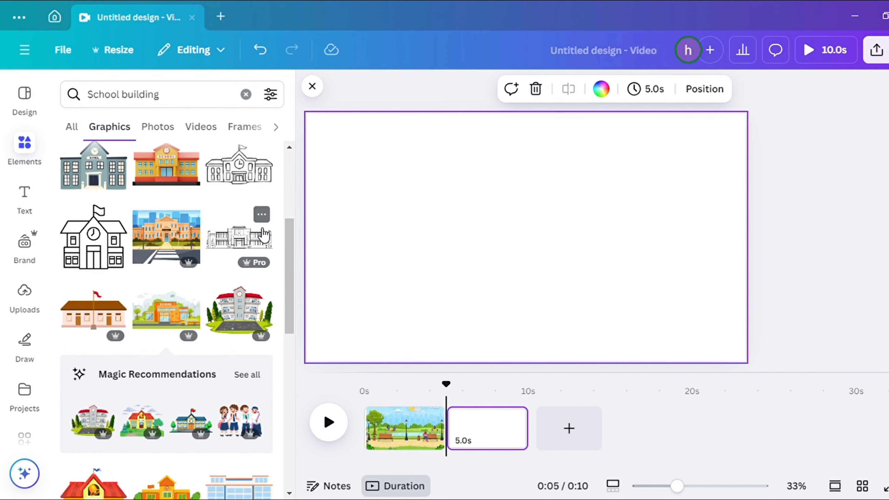
type("city")
key("Return")
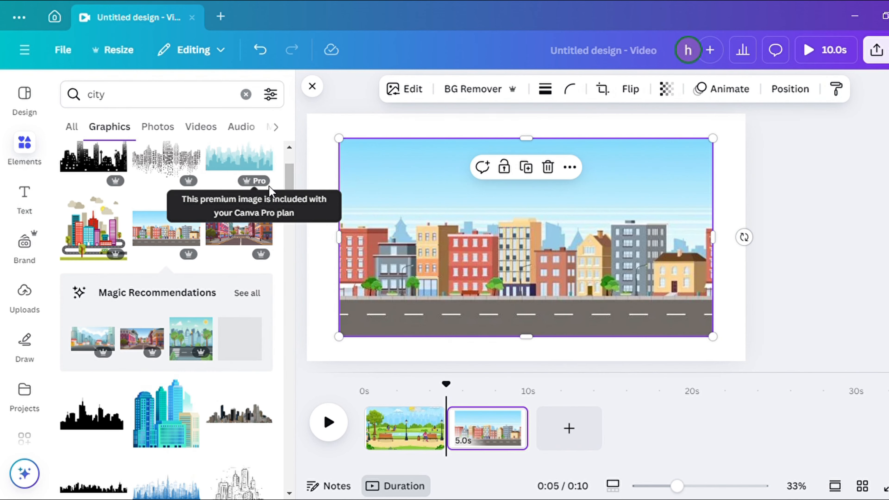
left_click_drag(464, 283, 433, 258)
left_click_drag(680, 312, 797, 380)
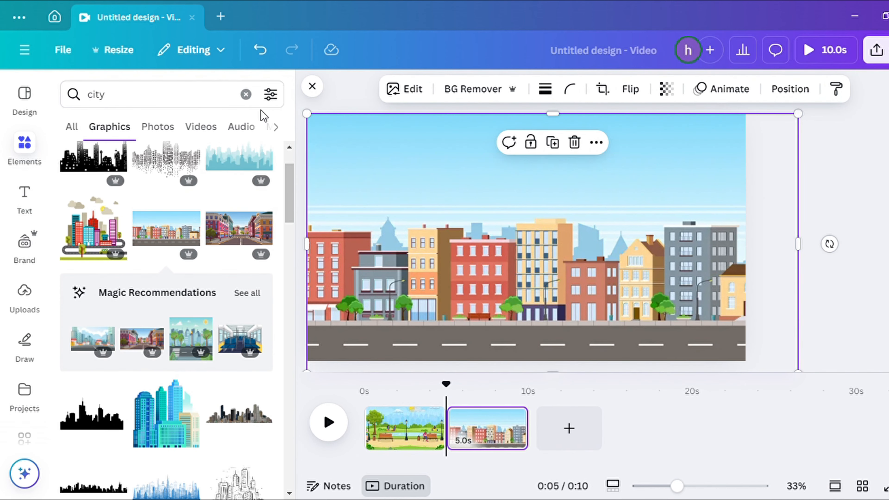
Add the walking couple graphic to the city page and place it at the lower left
left_click(246, 94)
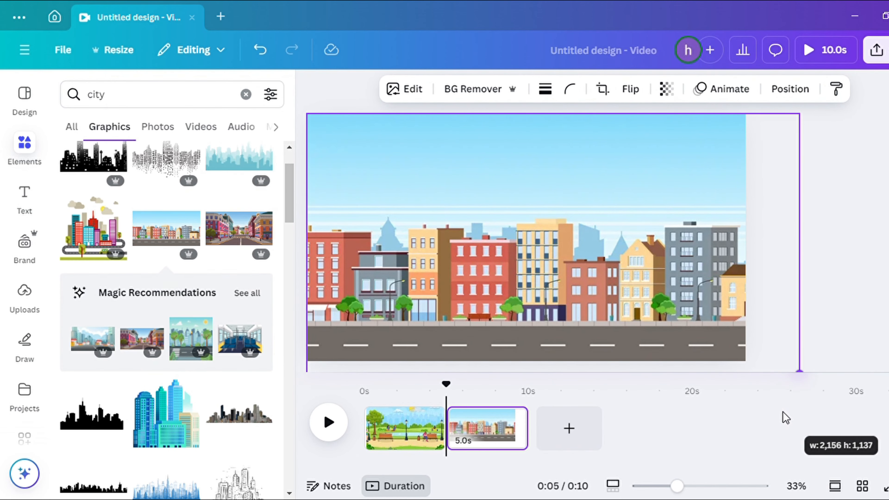
left_click_drag(783, 416, 746, 388)
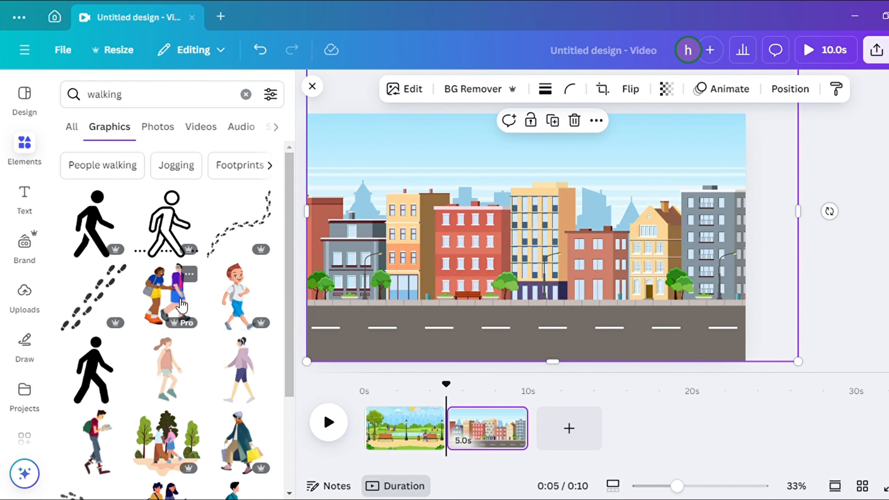
left_click(181, 307)
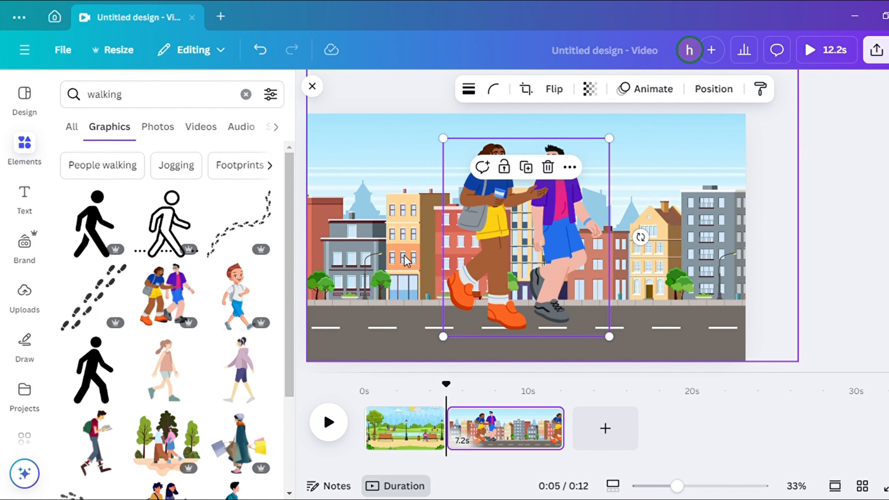
left_click_drag(516, 232, 353, 272)
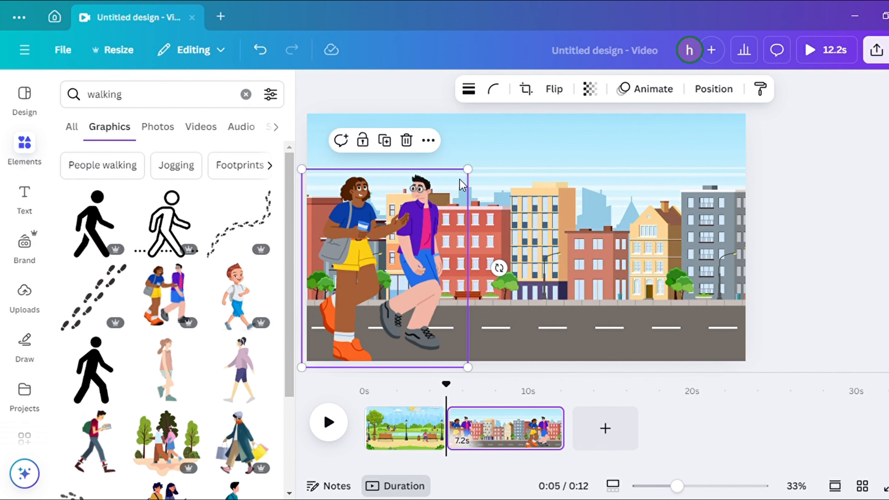
Shrink the walking couple graphic and move it onto the sidewalk at the left of the city page
left_click_drag(467, 169, 389, 266)
left_click_drag(385, 309, 391, 254)
Search the graphics for pavement and add a pavement strip, placing it along the left part of the sidewalk
left_click(246, 94)
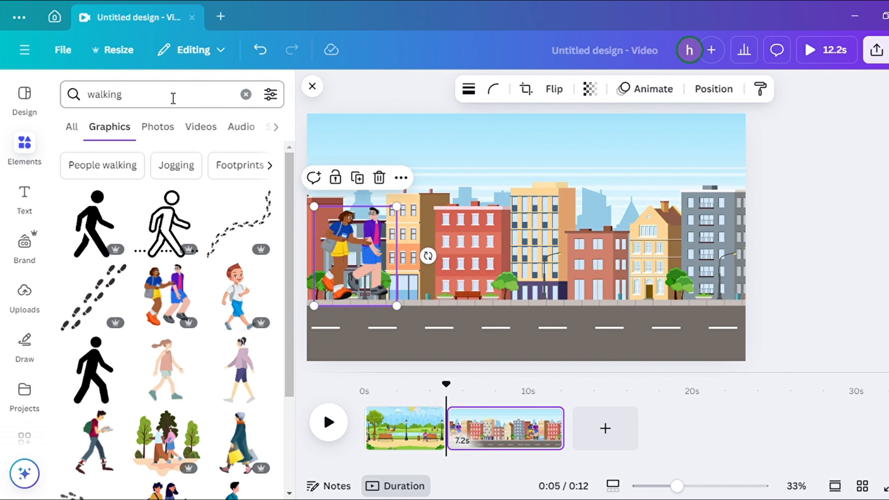
left_click(125, 97)
type("pavem")
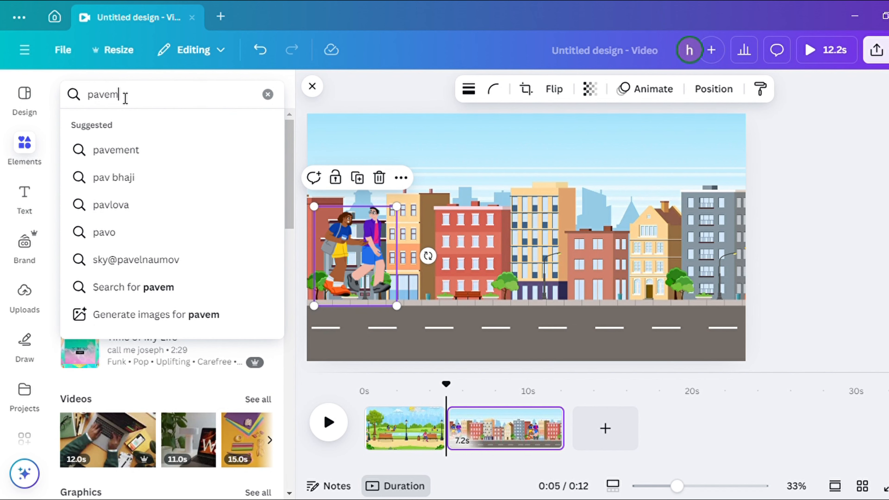
type("ent")
key("Return")
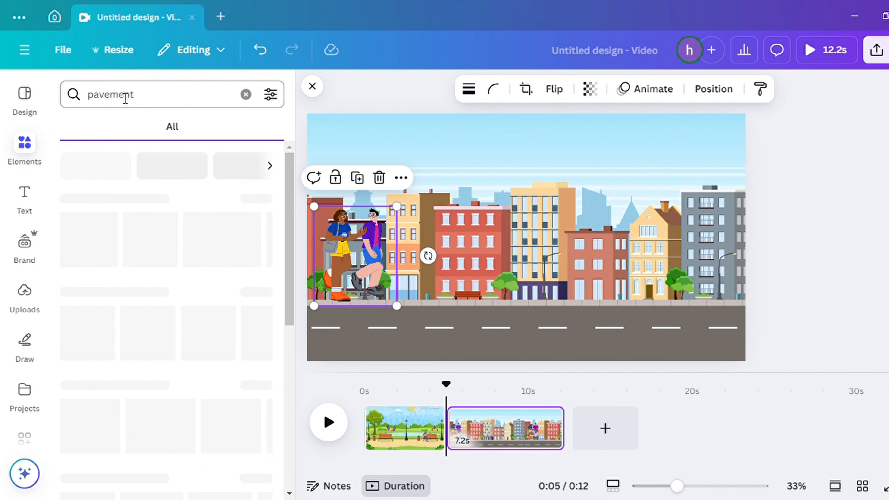
left_click(152, 126)
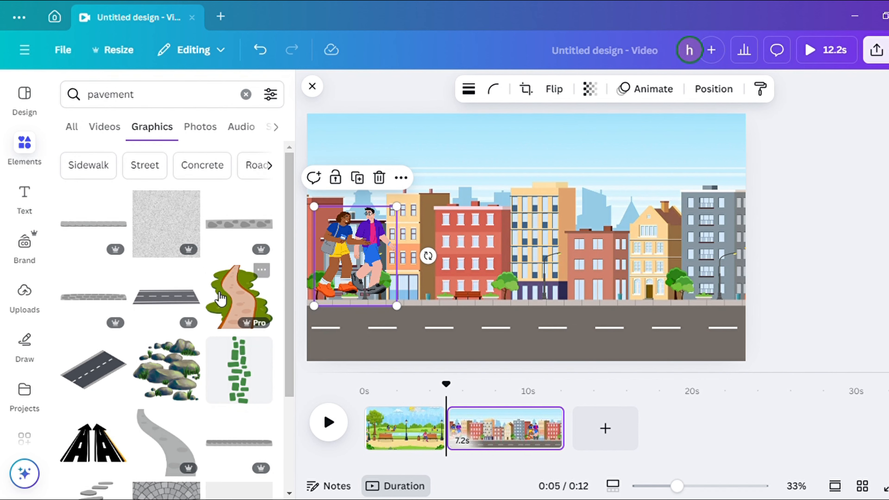
left_click(94, 228)
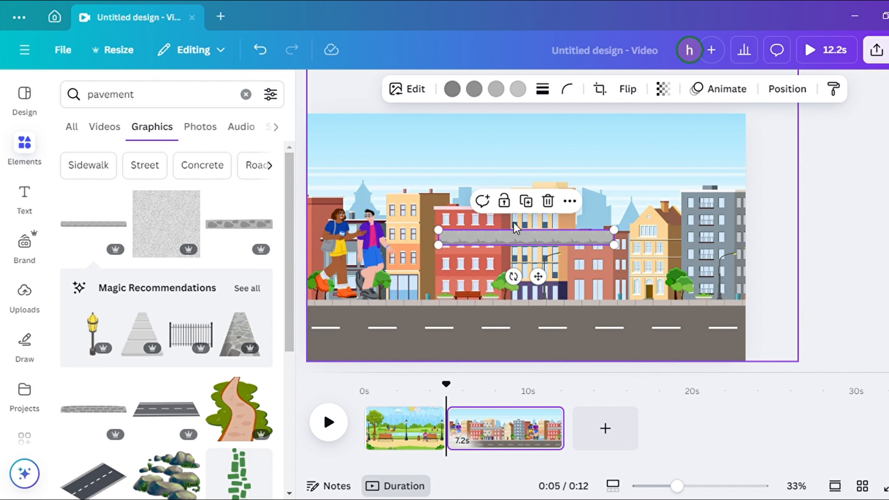
left_click_drag(517, 241, 386, 309)
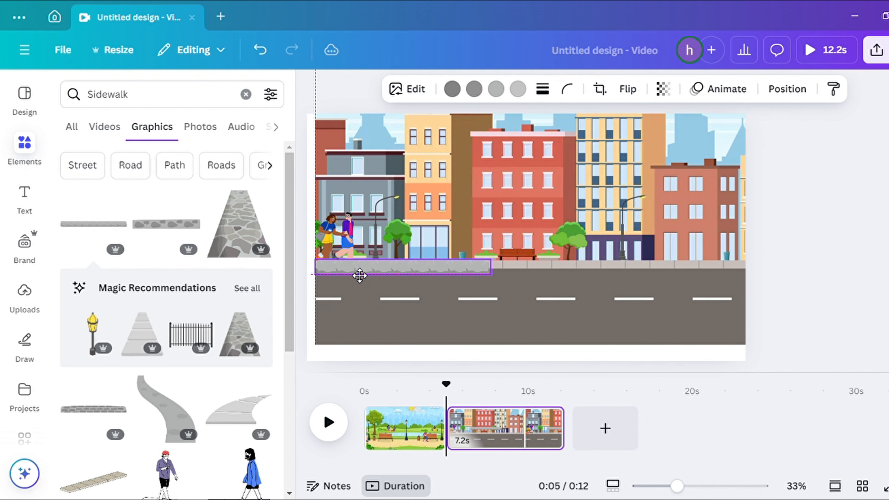
Duplicate the pavement strip twice and line the copies up to the right to extend the sidewalk
left_click_drag(360, 275, 360, 275)
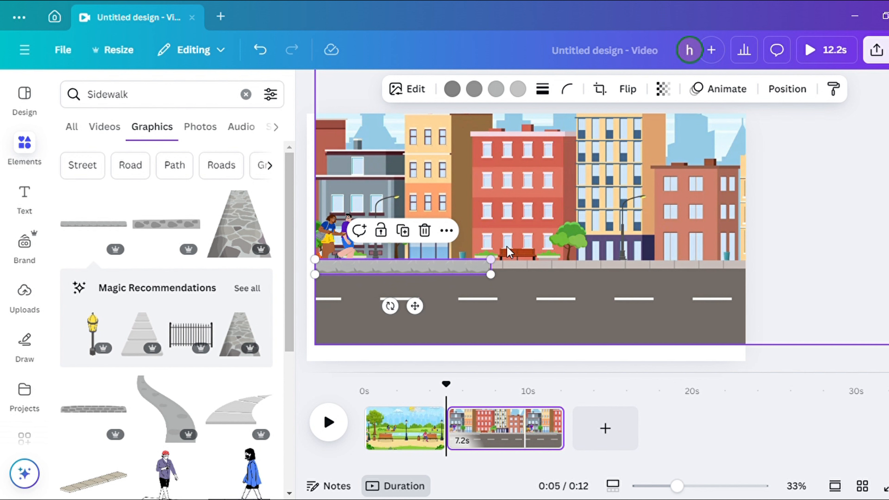
left_click(406, 240)
left_click_drag(492, 276, 649, 277)
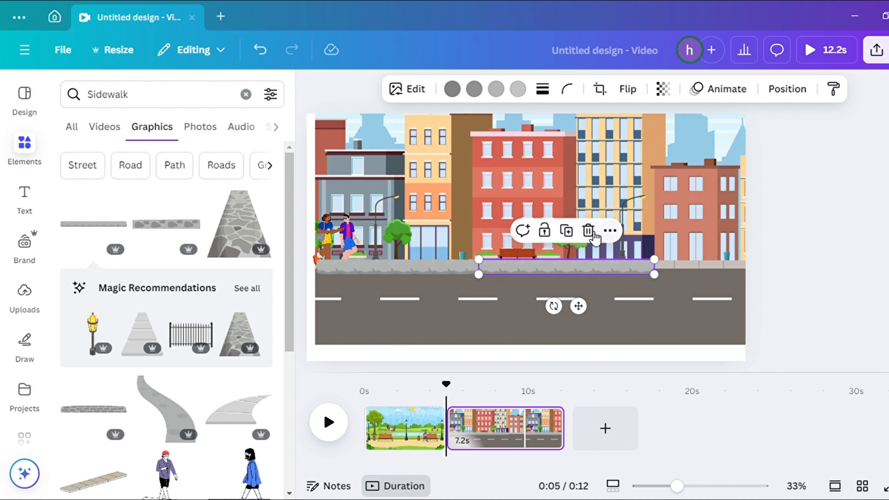
left_click(567, 234)
left_click_drag(573, 269, 730, 268)
left_click(791, 297)
Create a custom animation path that moves the walking couple to the right along the sidewalk
left_click(345, 235)
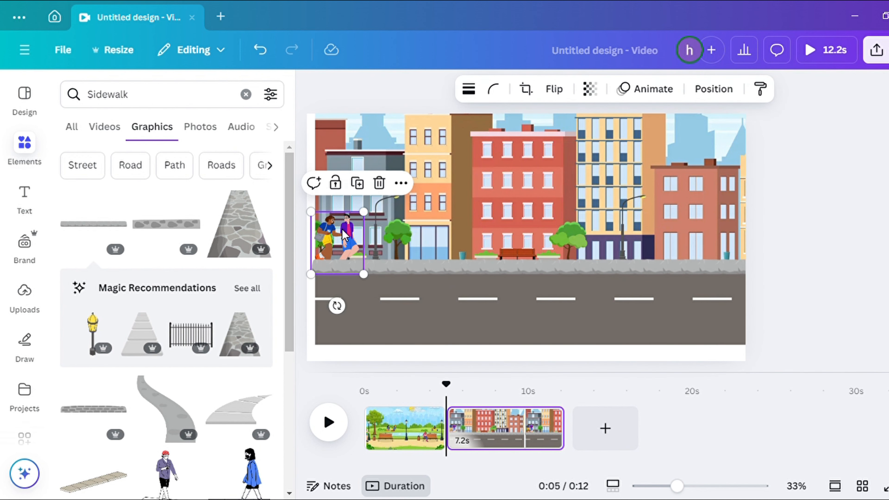
left_click(644, 89)
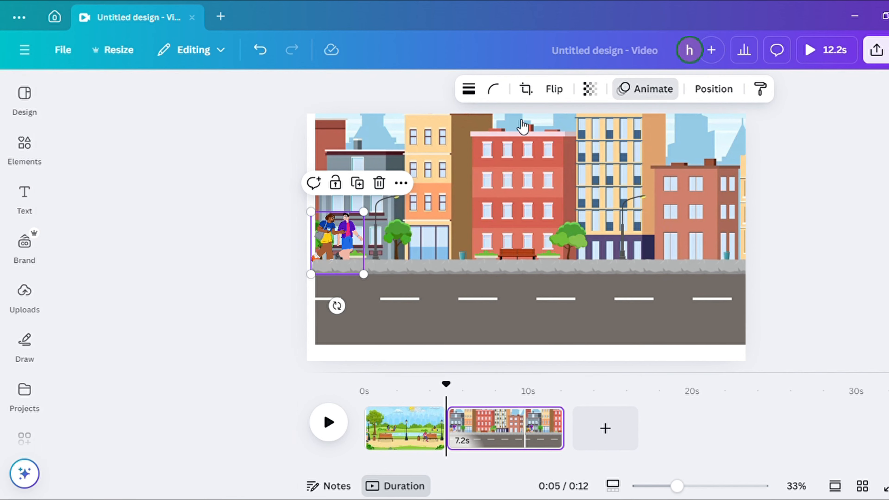
left_click(140, 248)
left_click_drag(329, 246, 427, 246)
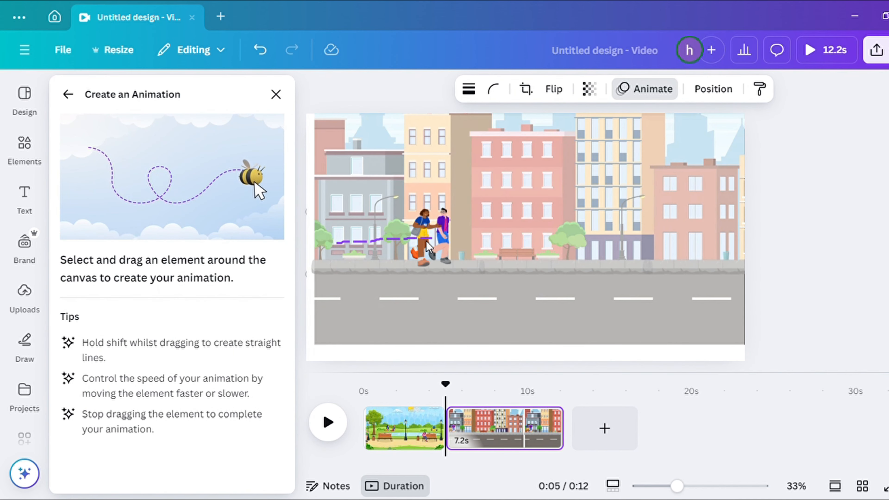
left_click_drag(714, 252, 735, 249)
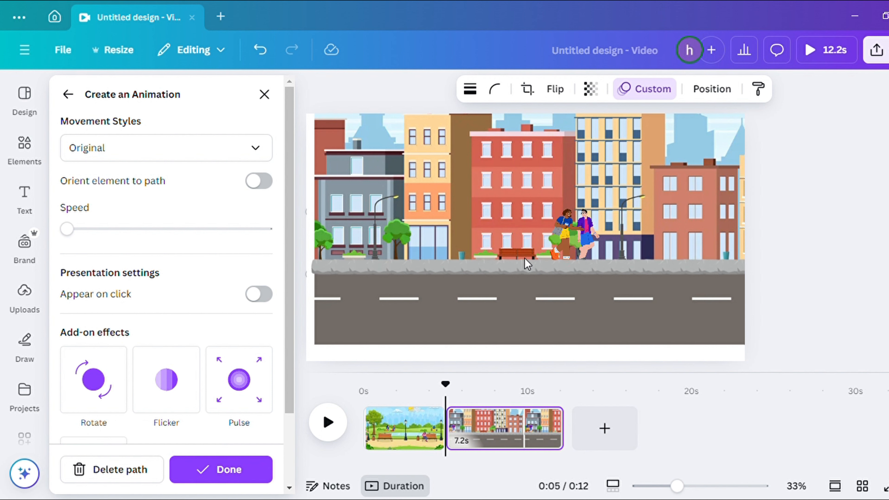
left_click(364, 306)
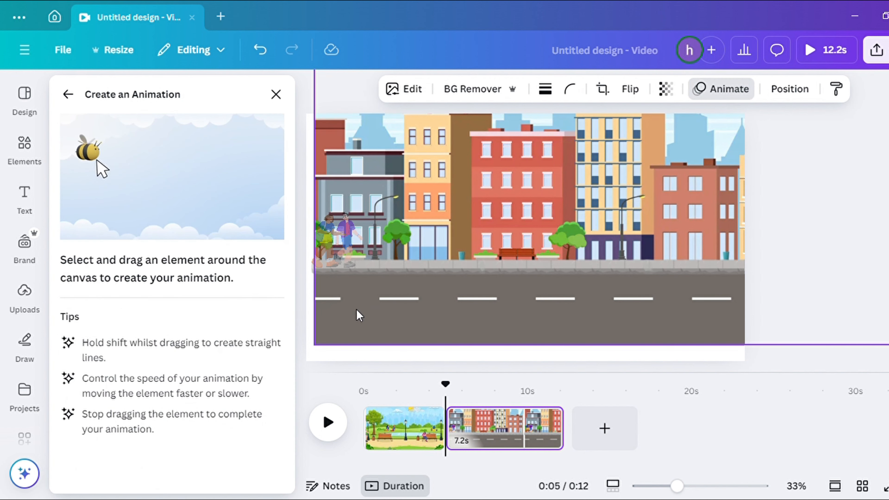
left_click(278, 100)
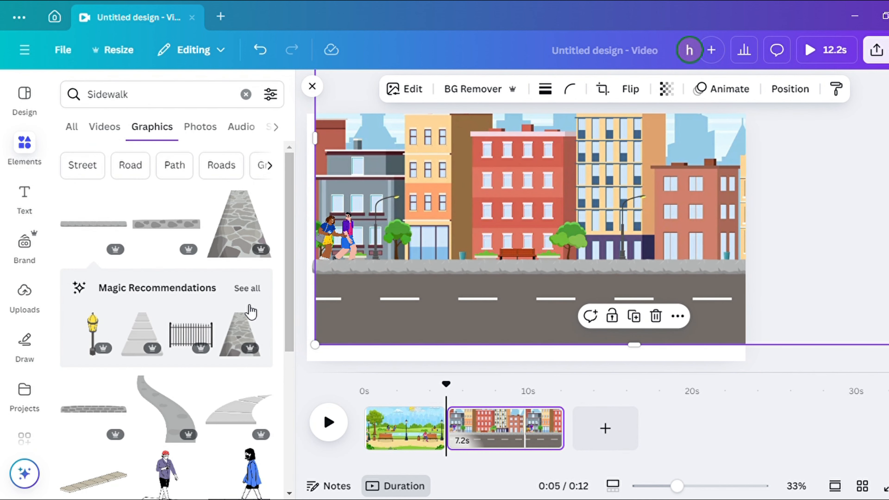
Search the graphics for car, add the cartoon car with luggage, and place it on the road at the left
left_click(152, 101)
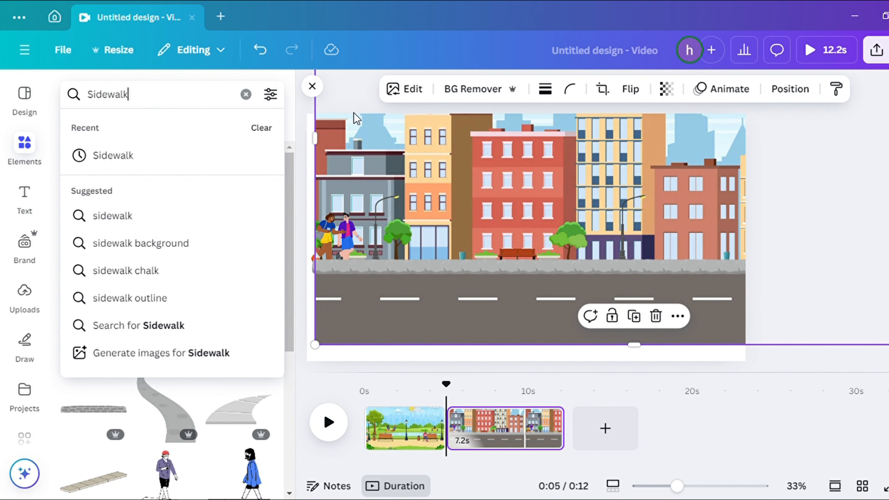
left_click(246, 94)
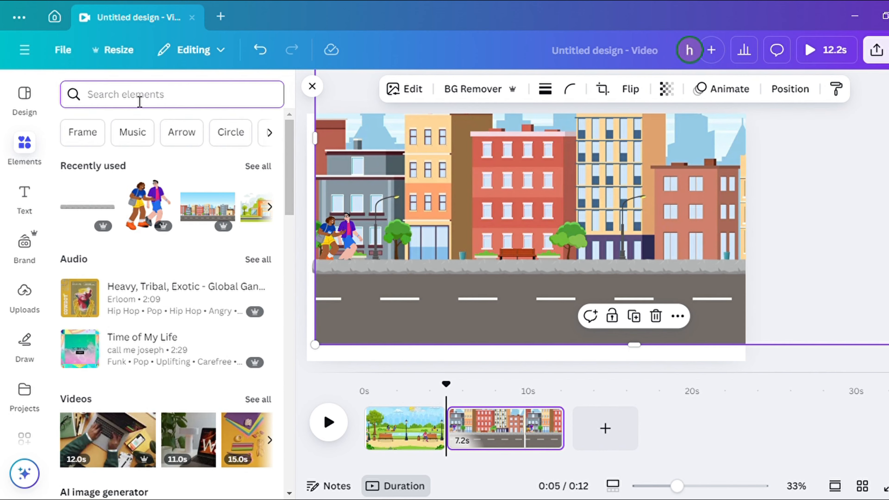
type("car")
key("Return")
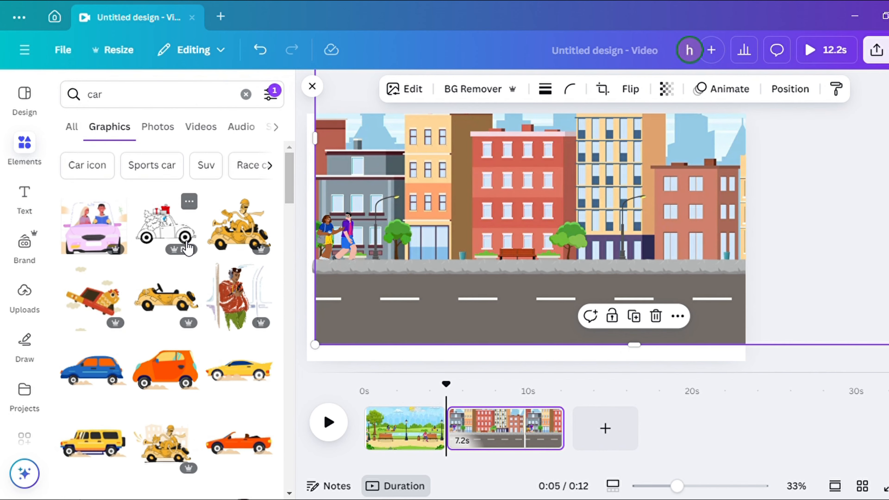
left_click(189, 247)
scroll(168, 280, "down", 8)
left_click_drag(710, 140, 536, 243)
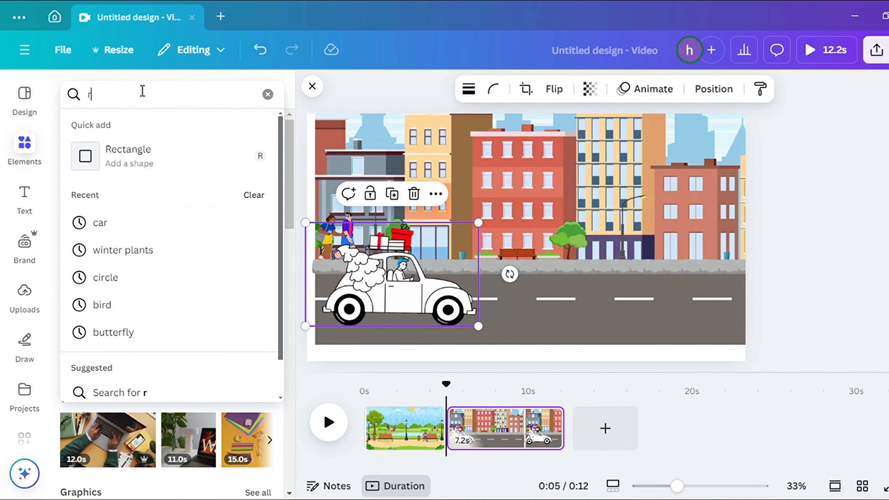
Search for road graphics, add a straight road, and stretch it across the lower part of the city page
type("oad")
key("Return")
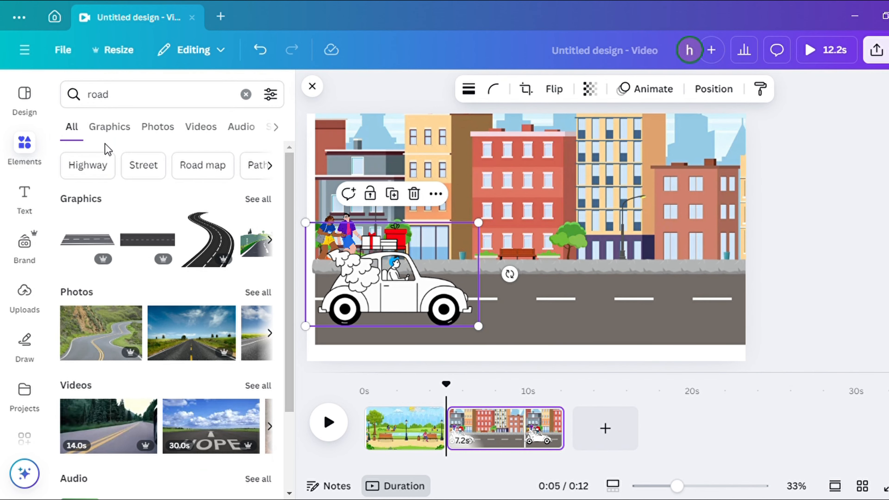
left_click(255, 199)
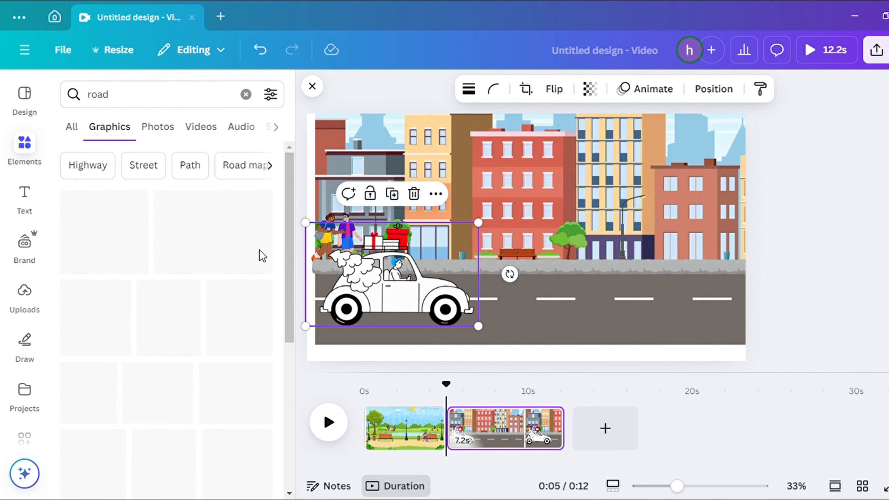
left_click(168, 297)
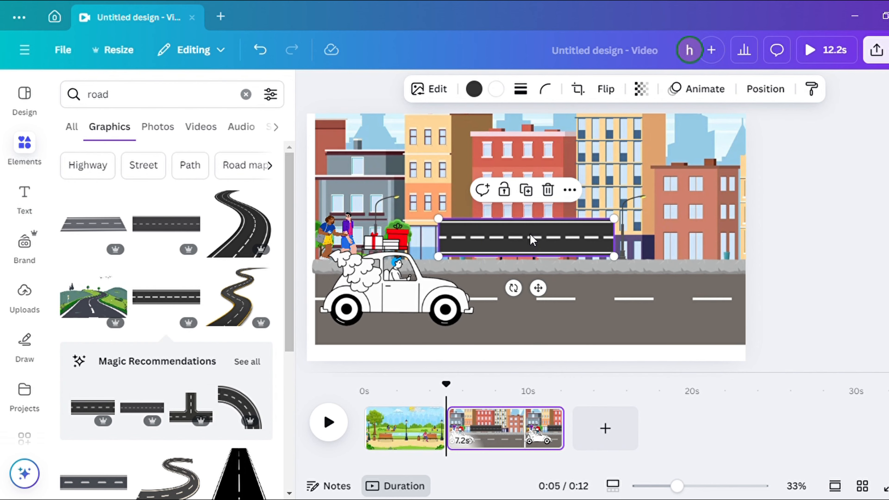
left_click_drag(613, 257, 837, 302)
left_click_drag(652, 262, 524, 308)
left_click_drag(714, 351, 745, 359)
Move the road layer beneath the car in the layer order
left_click(764, 88)
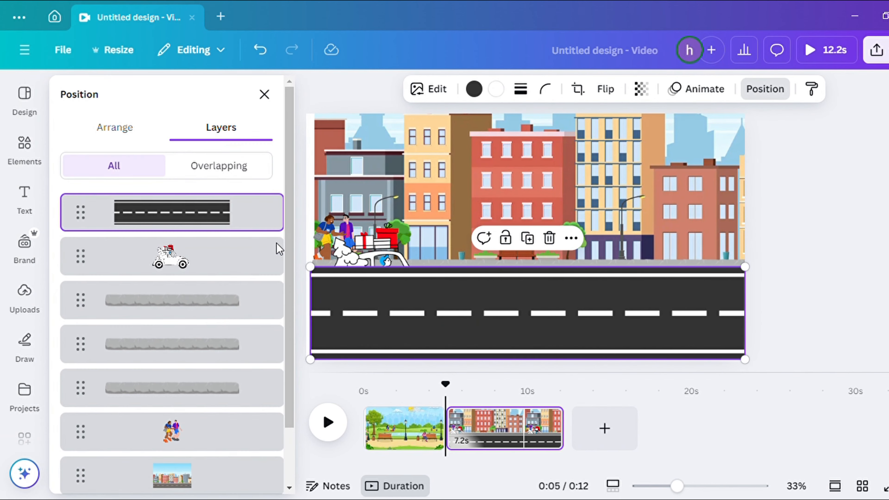
left_click_drag(200, 217, 199, 268)
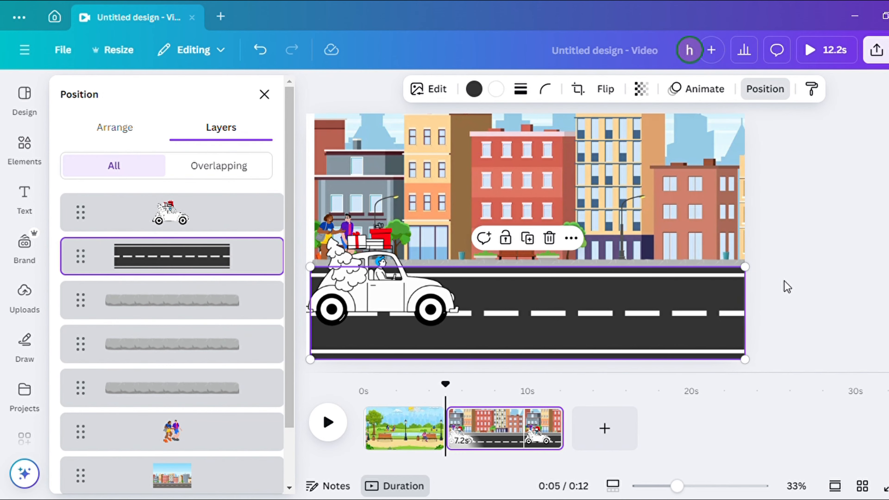
left_click(577, 377)
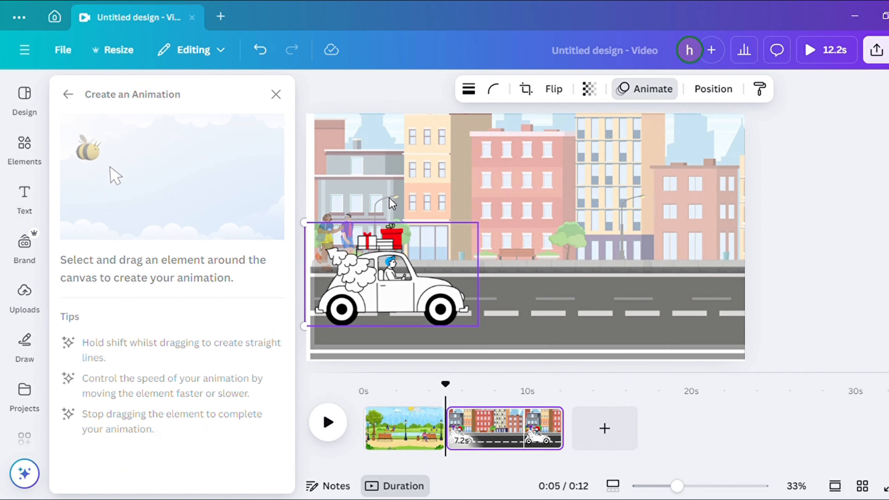
Animate the car along a path to the right with Smooth movement style and a faster speed, and preview it
left_click_drag(399, 287, 721, 286)
left_click_drag(810, 286, 806, 287)
left_click(145, 149)
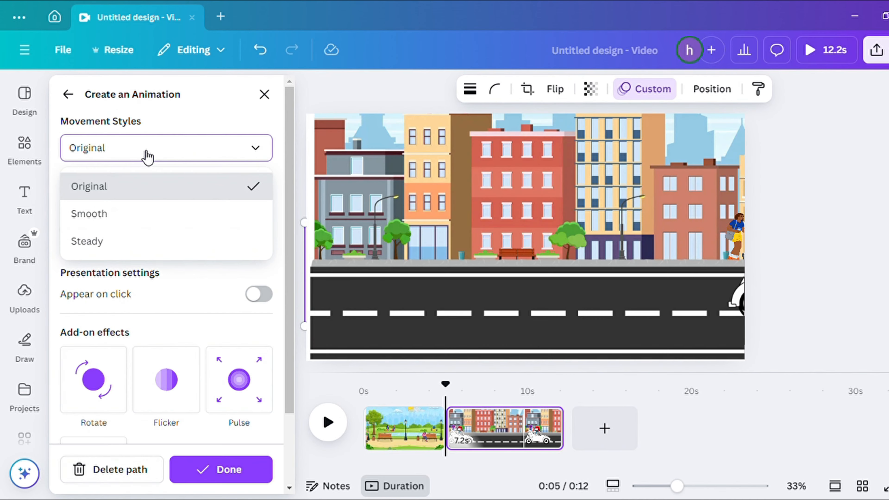
left_click(86, 213)
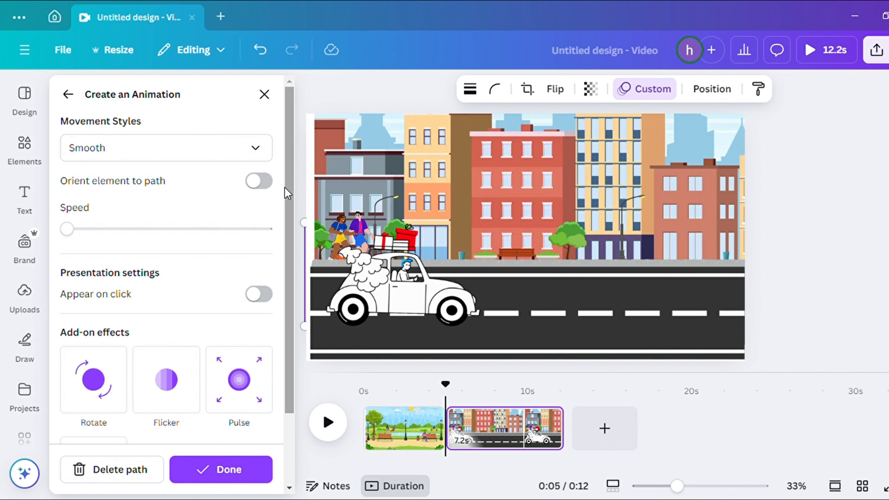
left_click_drag(67, 228, 113, 229)
left_click(328, 423)
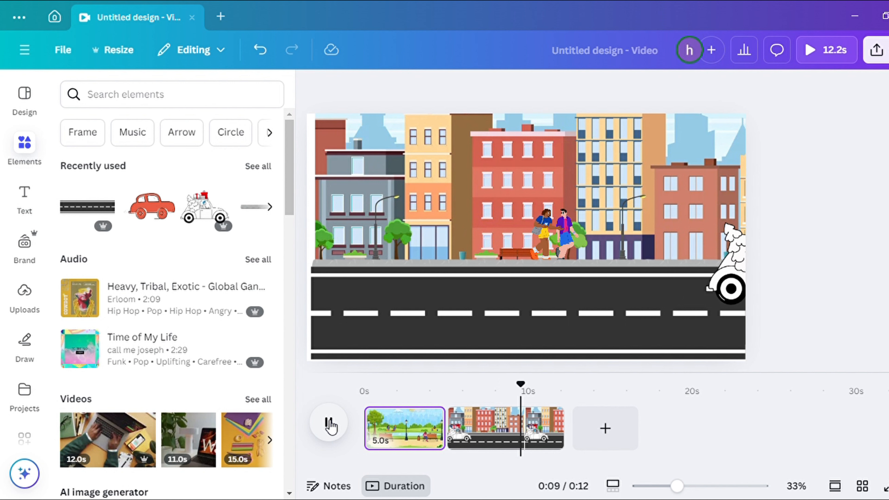
Add a new page, search for School building, and place an enlarged school building graphic on it
left_click(610, 434)
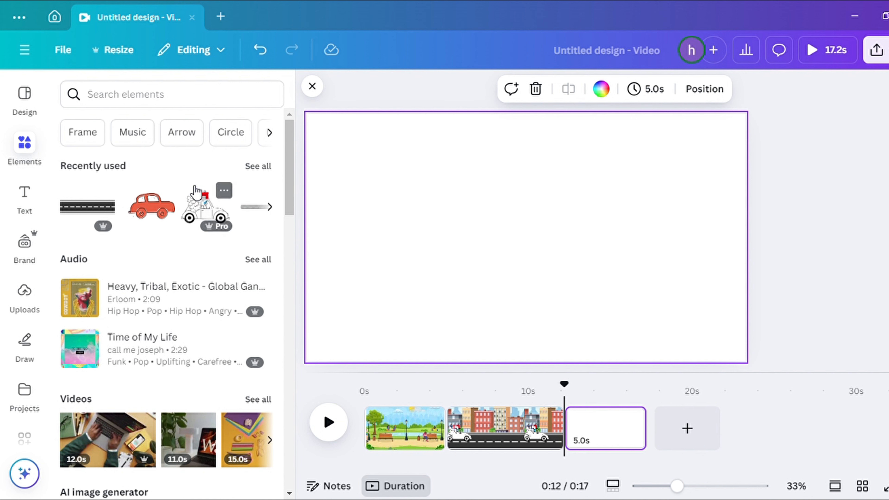
left_click(155, 101)
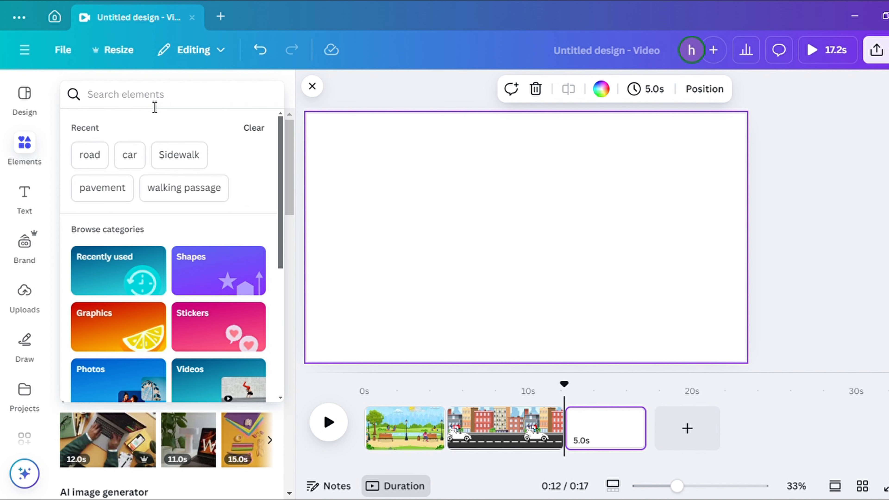
type("schho")
key("BackSpace")
key("BackSpace")
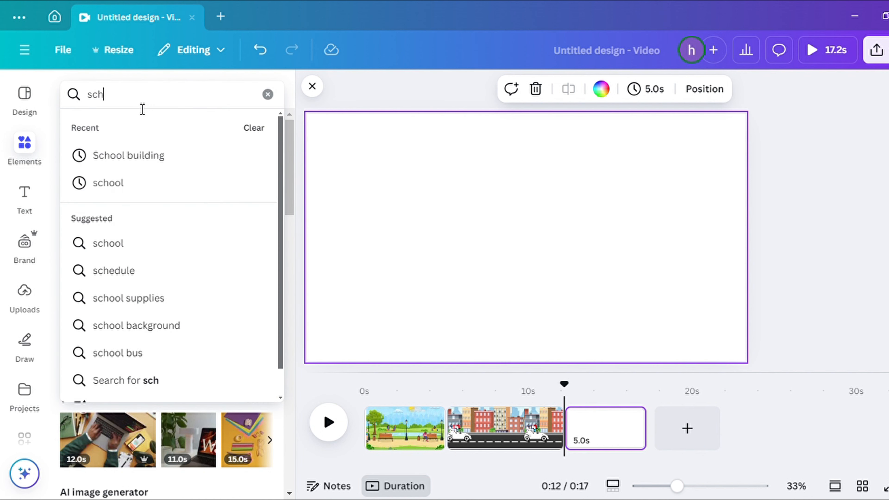
left_click(133, 155)
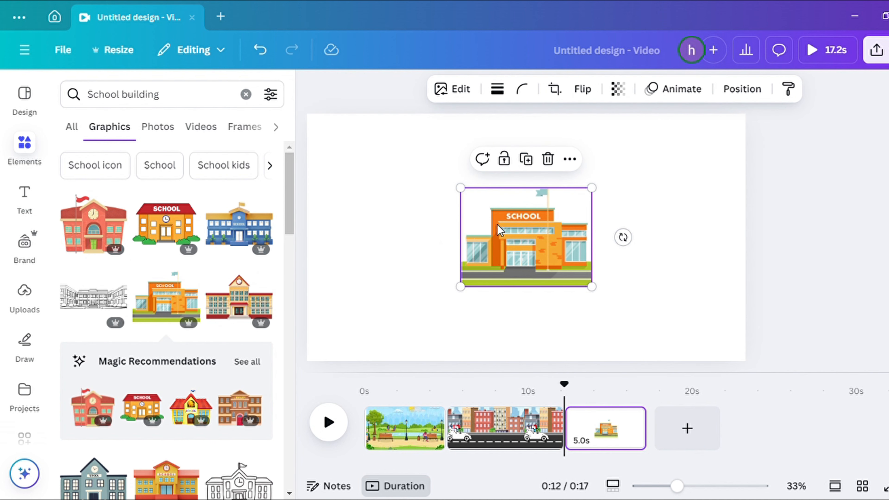
left_click_drag(497, 224, 344, 151)
left_click_drag(438, 212, 668, 298)
Add a school scene graphic with a school bus and enlarge it to fill the new page
left_click(247, 361)
scroll(176, 402, "down", 4)
left_click(501, 271)
left_click(167, 393)
left_click_drag(519, 254, 384, 168)
left_click_drag(482, 205, 795, 326)
left_click_drag(754, 340, 750, 319)
Shrink the two kids standing graphic, place it in front of the school, and flip it horizontally
mouse_move(455, 228)
left_mouse_down()
mouse_move(470, 226)
mouse_move(460, 226)
left_mouse_up()
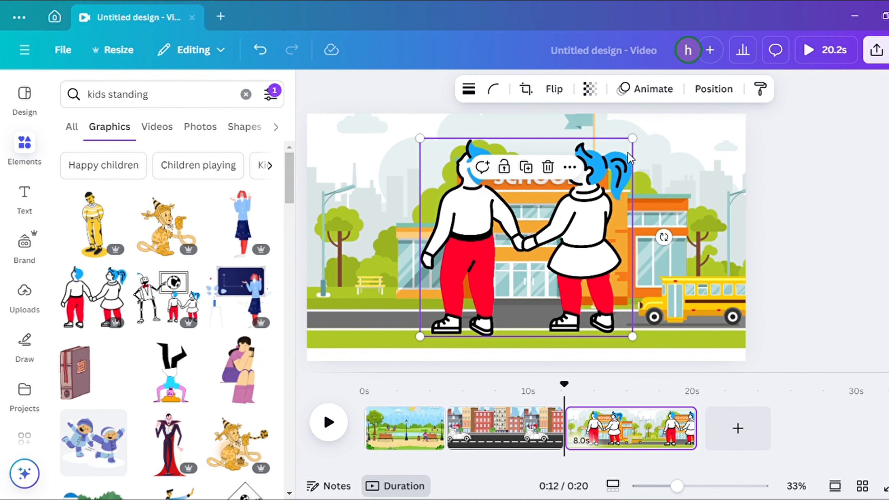
left_click_drag(631, 139, 511, 259)
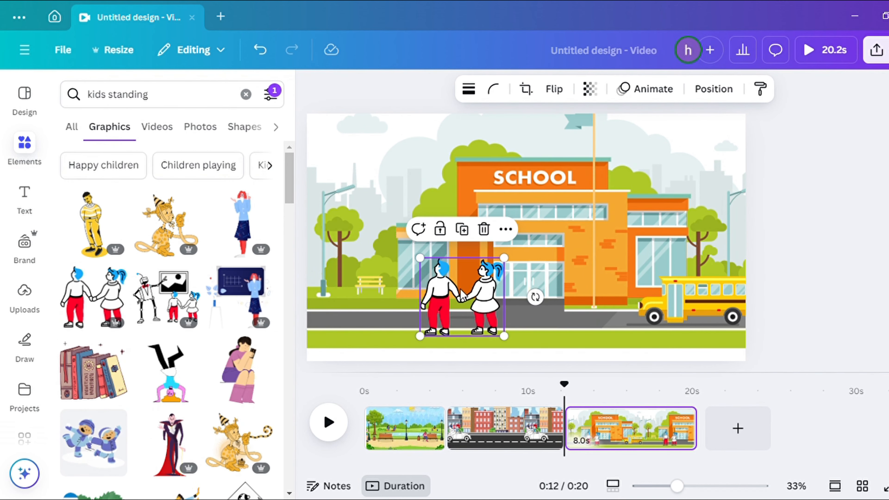
left_click_drag(463, 298, 538, 310)
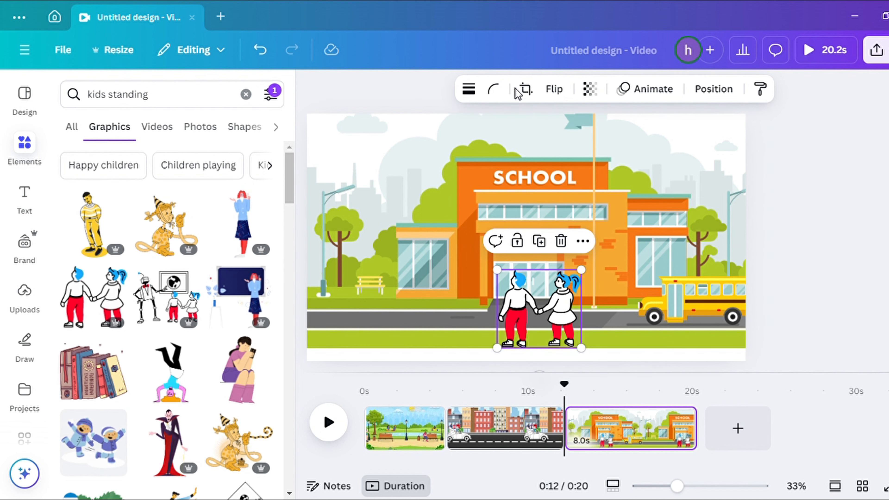
left_click(560, 93)
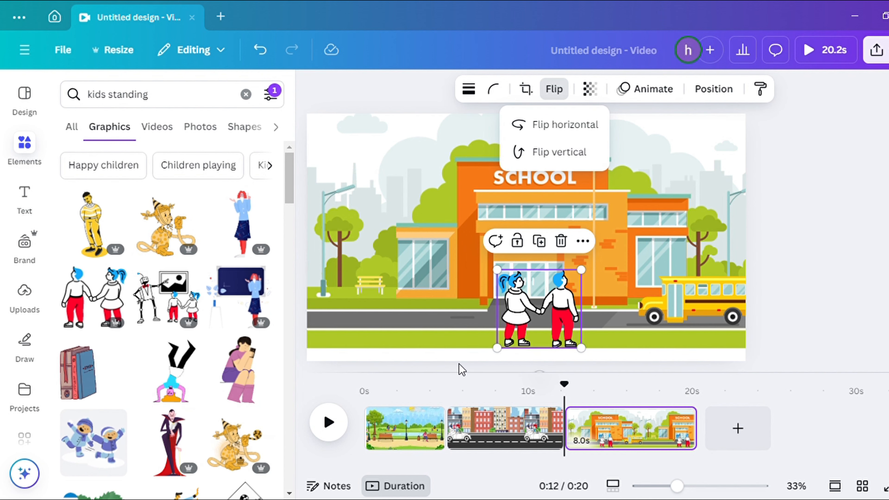
Move the two kids graphic to the left end of the sidewalk in front of the school
left_click(445, 364)
left_click_drag(577, 290, 393, 307)
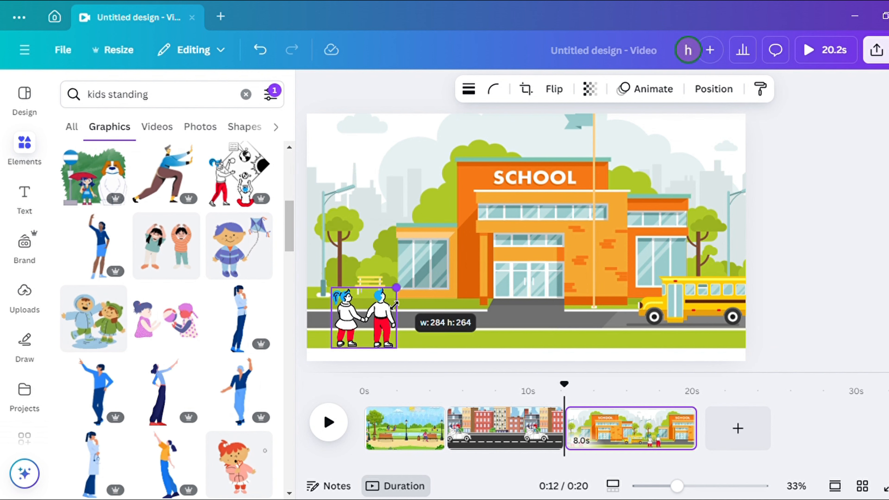
Add a waving woman graphic, shrink it, and place it at the school entrance
left_click(107, 259)
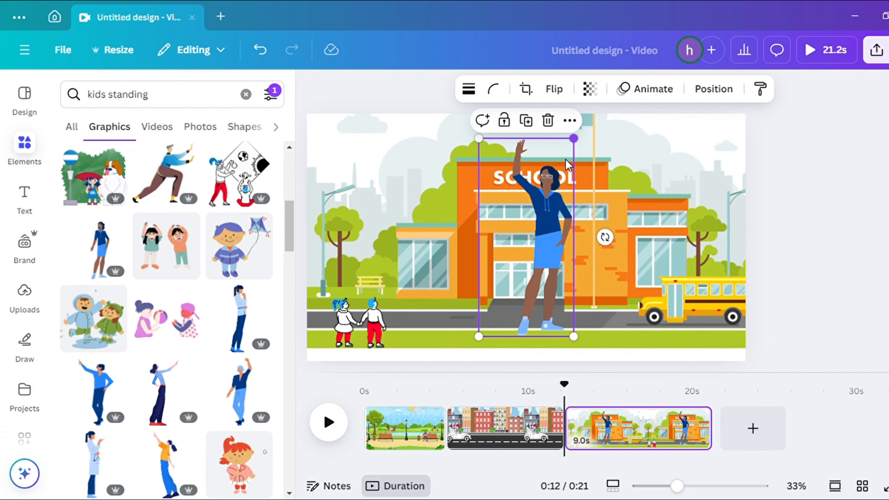
left_click_drag(577, 146, 542, 225)
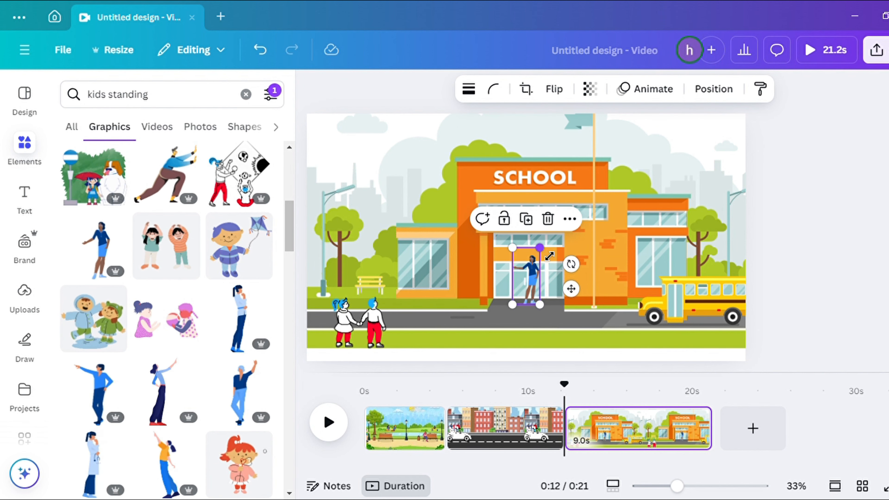
left_click_drag(548, 258, 541, 275)
left_click(606, 211)
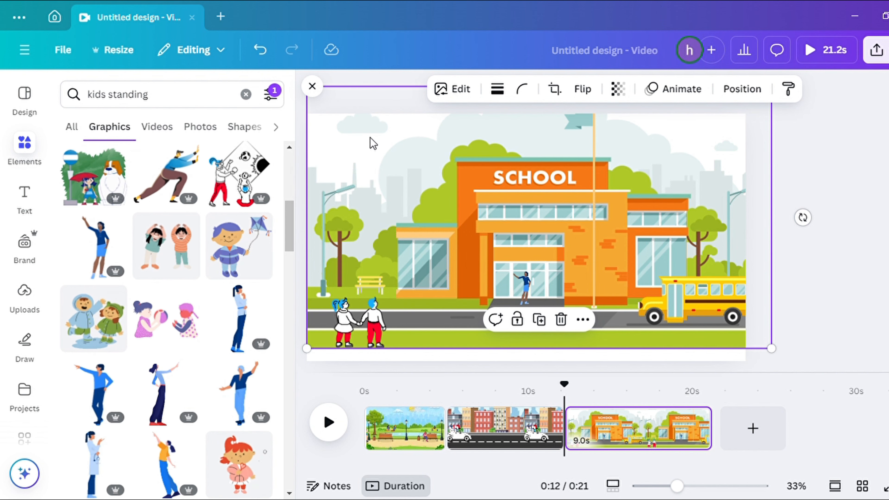
Enlarge the school scene background slightly beyond the page edges and shift it up
left_click_drag(778, 358, 832, 381)
mouse_move(611, 298)
left_mouse_down()
mouse_move(591, 284)
mouse_move(611, 283)
left_mouse_up()
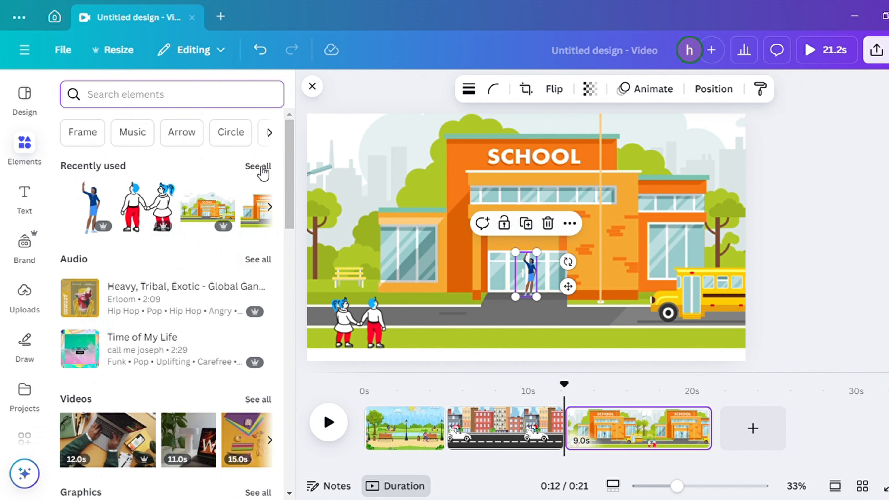
Add the walking couple graphic from recently used items, shrink it, and place it beside the bench at left
left_click(261, 169)
left_click(241, 298)
left_click_drag(609, 139, 481, 294)
left_click_drag(469, 325, 333, 292)
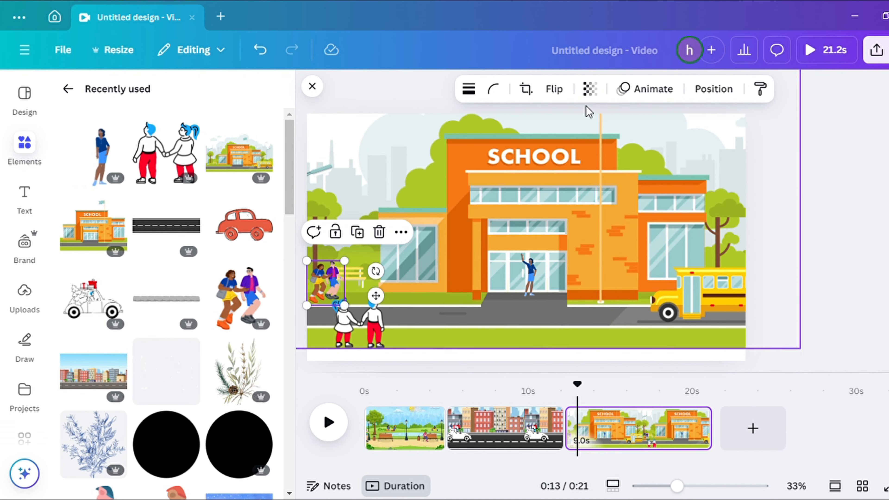
Create a custom animation moving the walking couple to the right along the school path
left_click(670, 95)
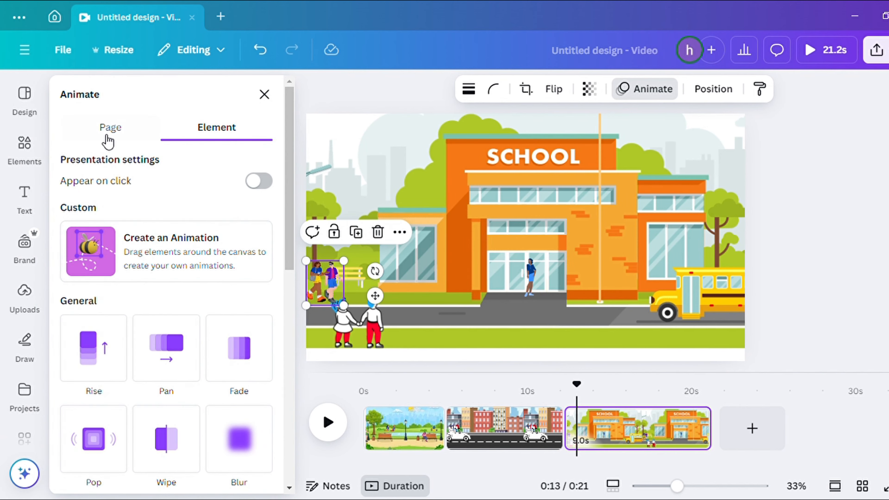
left_click(147, 250)
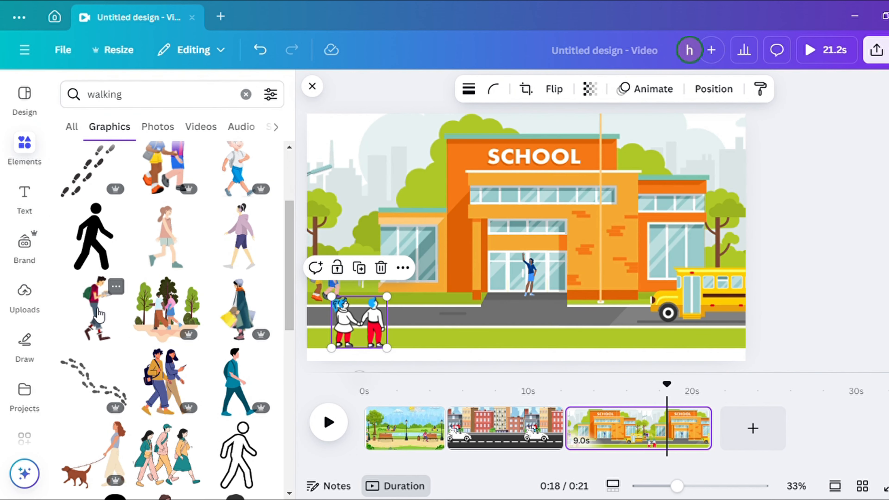
Add a walking student with a backpack from the walking graphics and shrink him near the couple
left_click(100, 315)
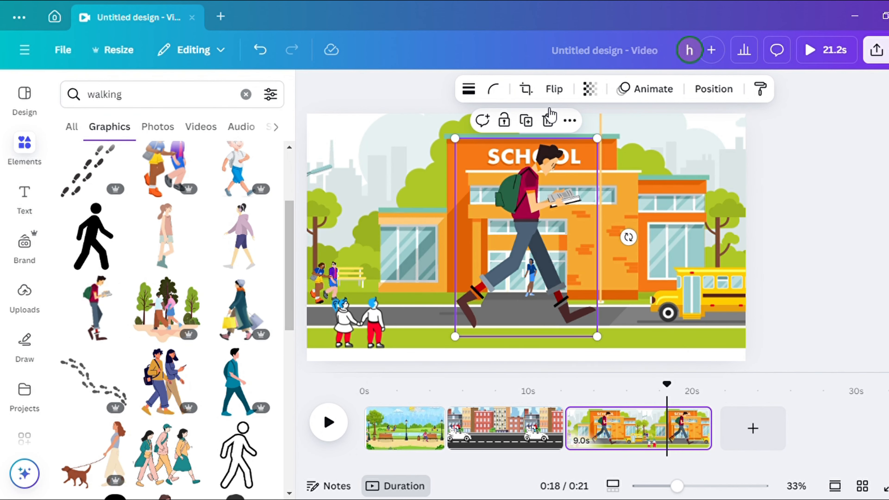
left_click_drag(605, 151, 516, 280)
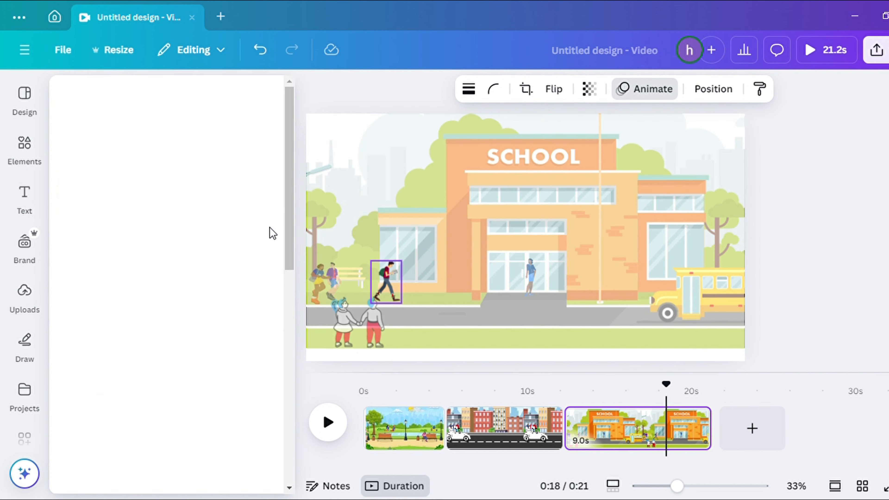
left_click_drag(481, 285, 481, 286)
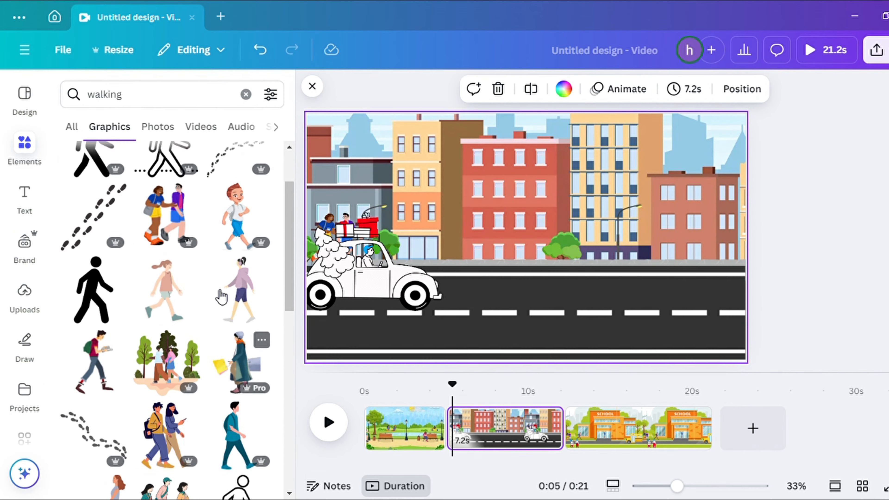
On the city street page, add the walking student graphic, shrink it, and place it on the sidewalk
left_click(106, 447)
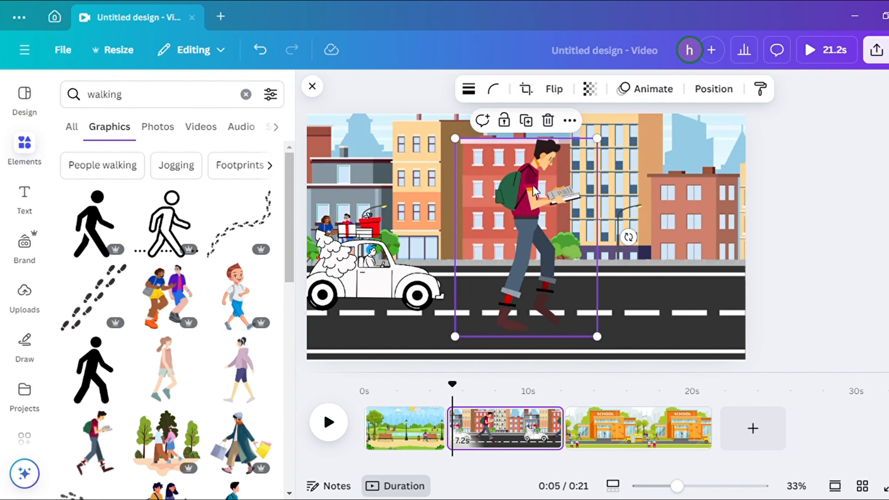
left_click_drag(600, 142, 538, 234)
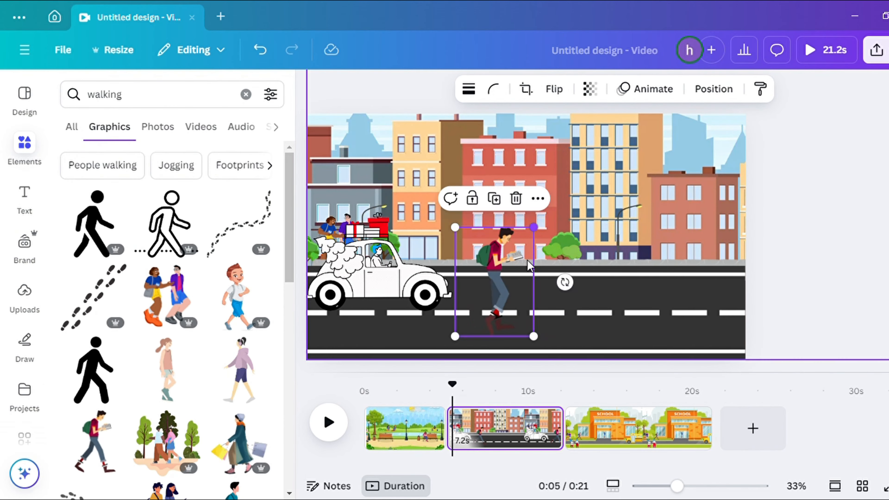
left_click_drag(507, 268, 564, 205)
left_click_drag(596, 171, 568, 211)
left_click_drag(552, 246, 556, 244)
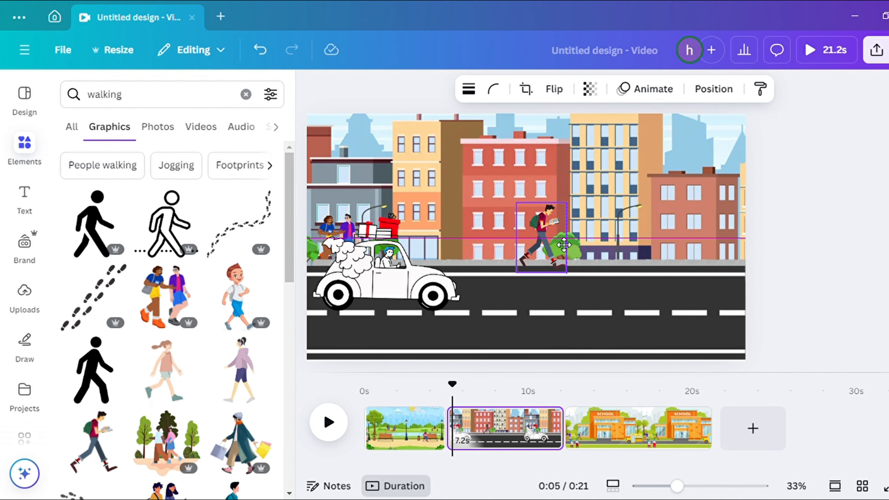
Change the walking student's position in the layer stacking order
left_click(726, 93)
left_click_drag(204, 219, 208, 347)
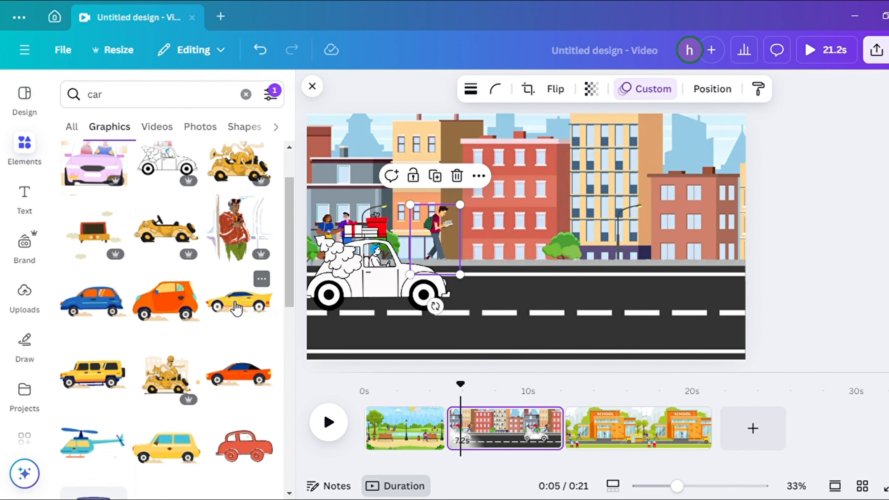
Add a yellow sports car, shrink it into the lower lane at the right, and play the video
left_click(249, 300)
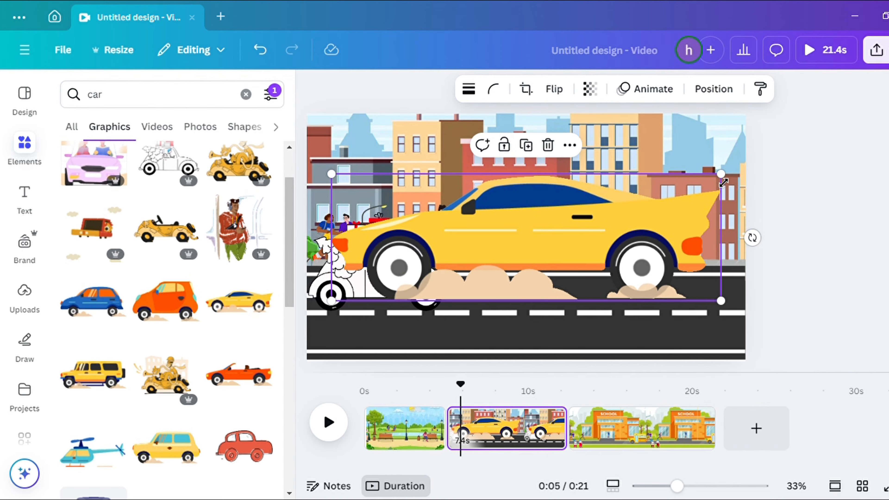
left_click_drag(723, 181, 509, 250)
left_click_drag(429, 263, 659, 323)
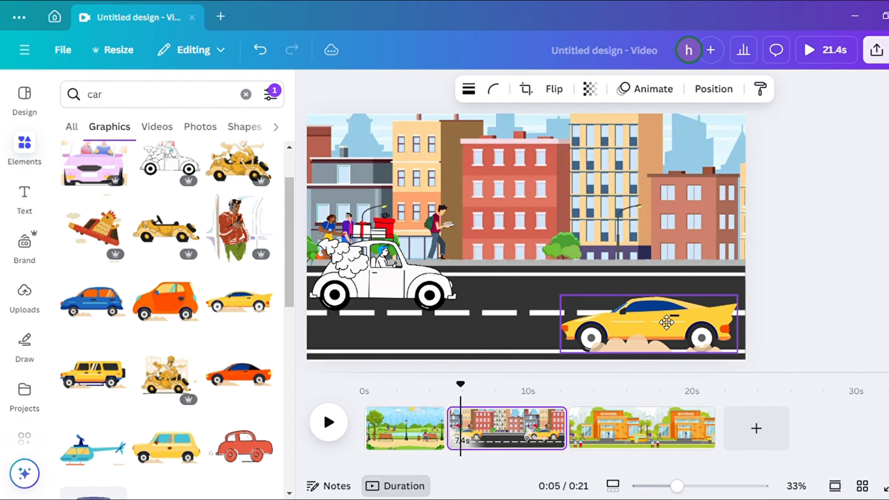
left_click(328, 422)
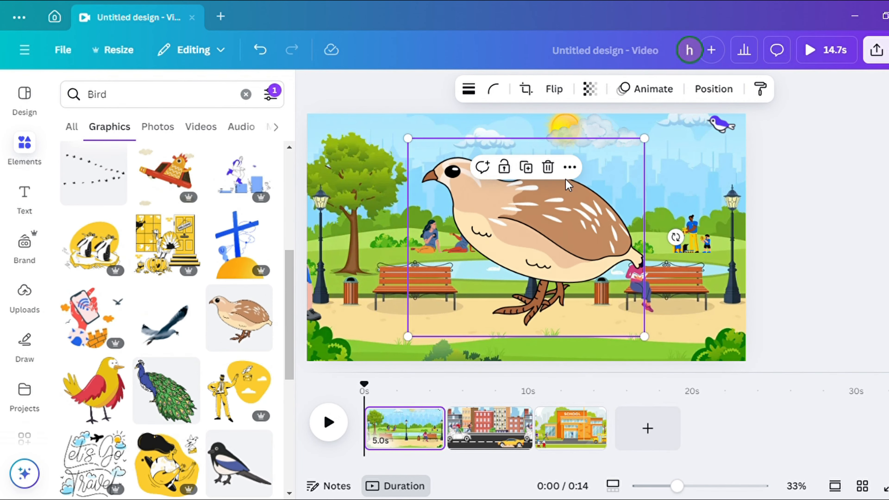
On the park page, place a quail bird graphic on the grass at the bottom and duplicate it beside itself
left_click_drag(589, 143, 384, 342)
right_click(375, 353)
left_click(426, 260)
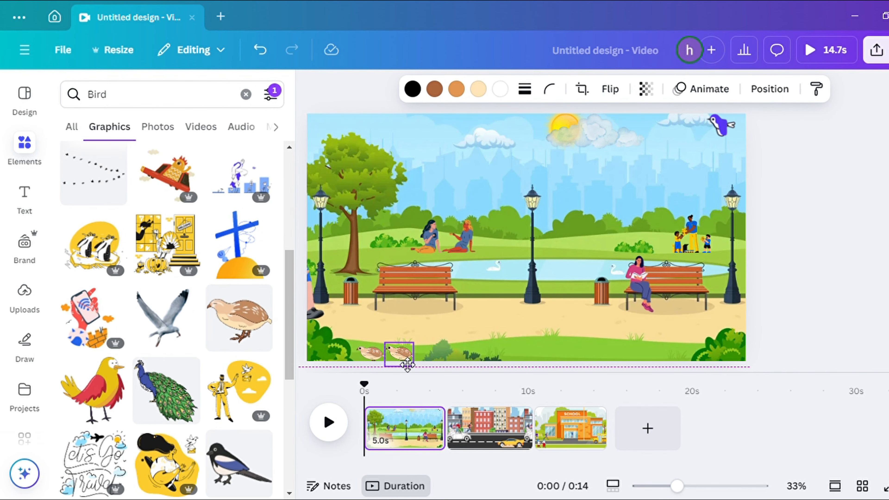
left_click_drag(408, 365, 407, 368)
left_click(372, 367)
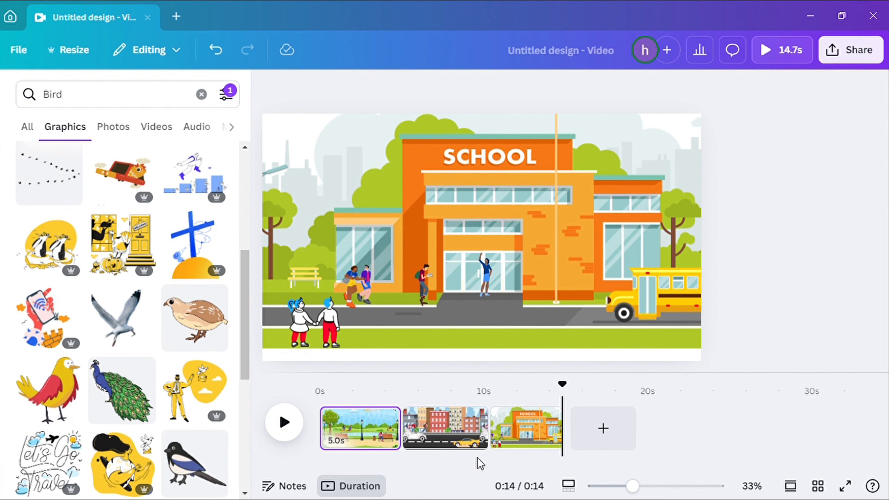
Add a Dissolve transition between the park and city street pages
left_click_drag(570, 400, 508, 420)
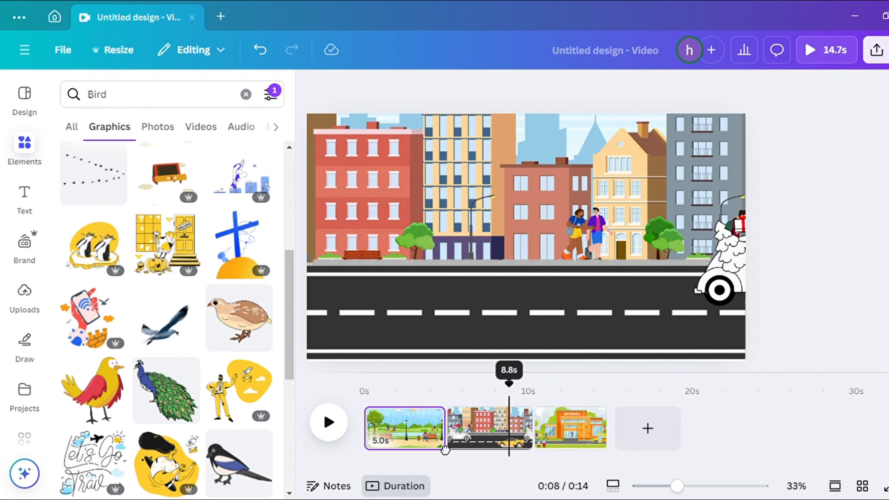
left_click(441, 438)
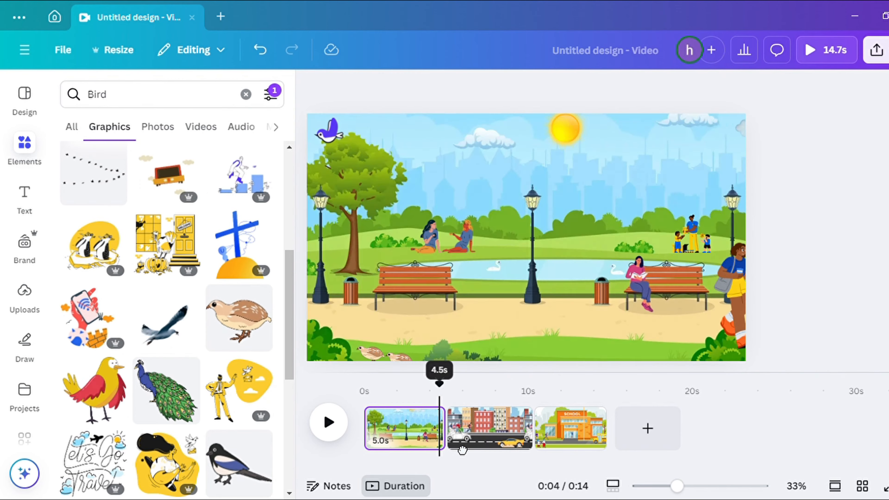
left_click(526, 431)
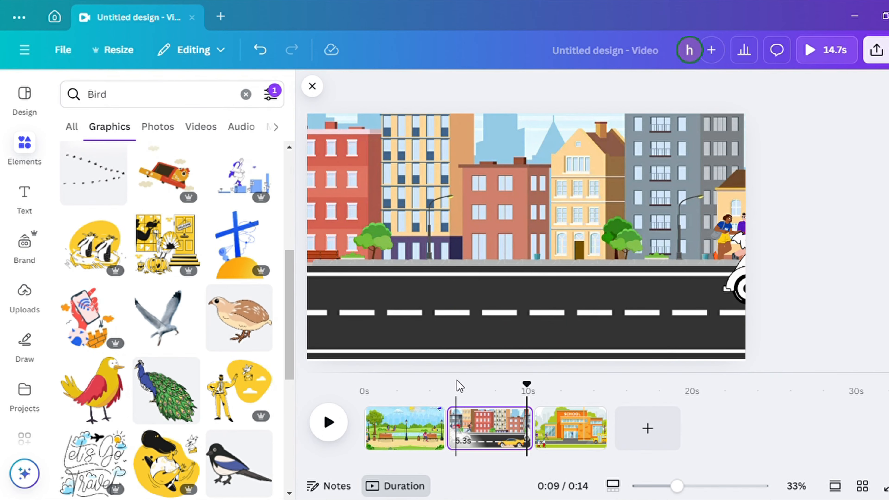
left_click_drag(536, 397, 453, 392)
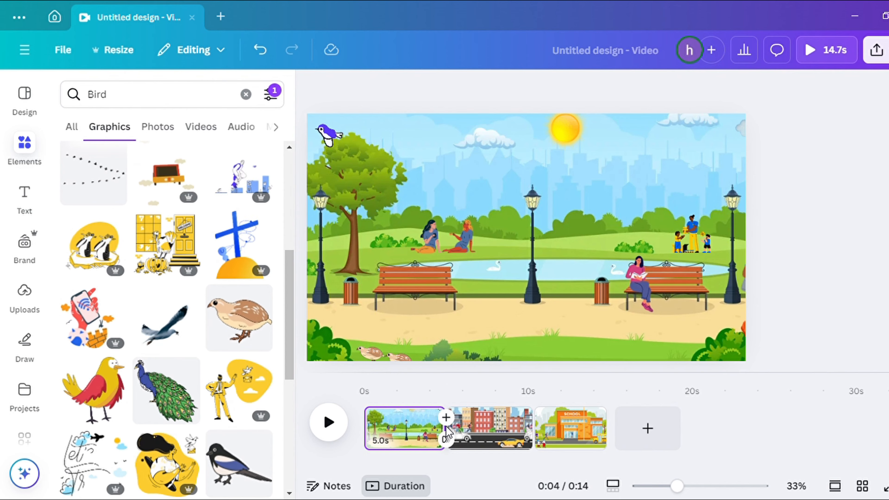
left_click(445, 439)
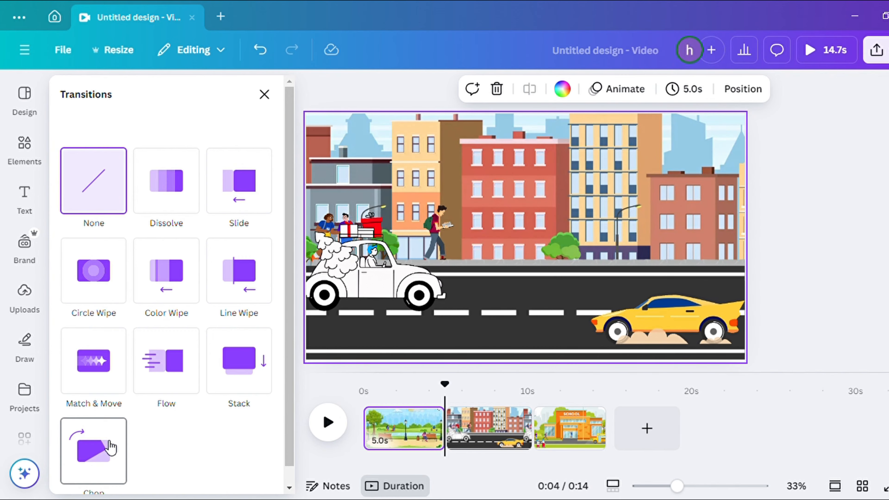
scroll(111, 447, "down", 1)
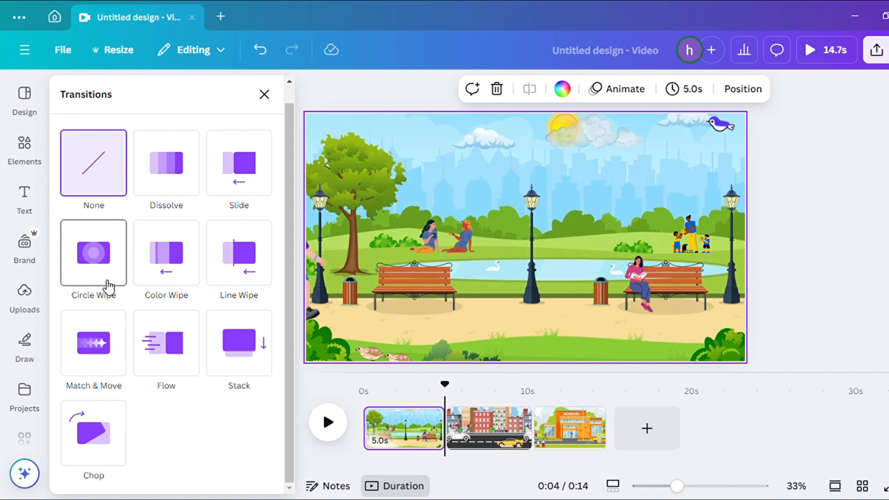
left_click(169, 178)
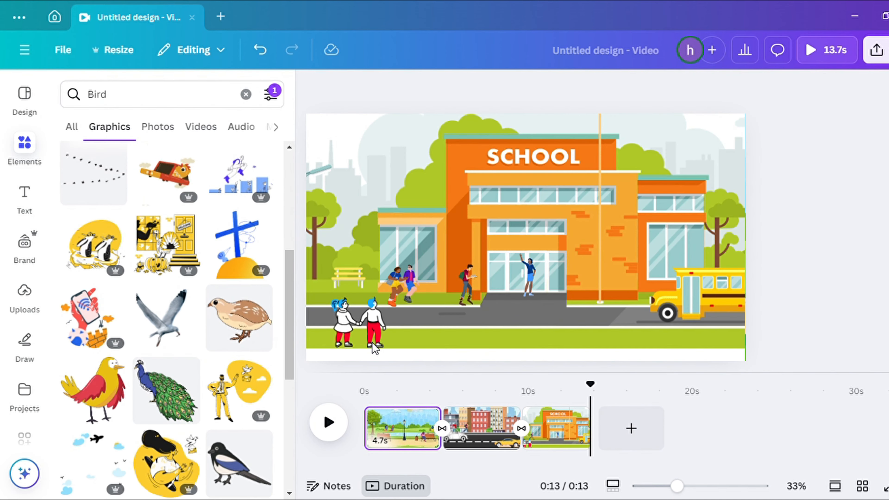
Search the videos for rain and add a falling rain video to the school page
scroll(174, 402, "down", 10)
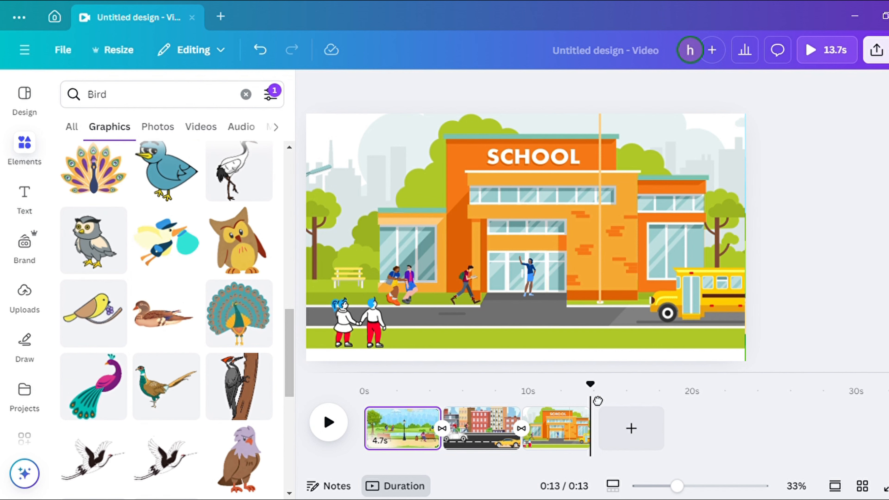
left_click_drag(591, 402, 522, 411)
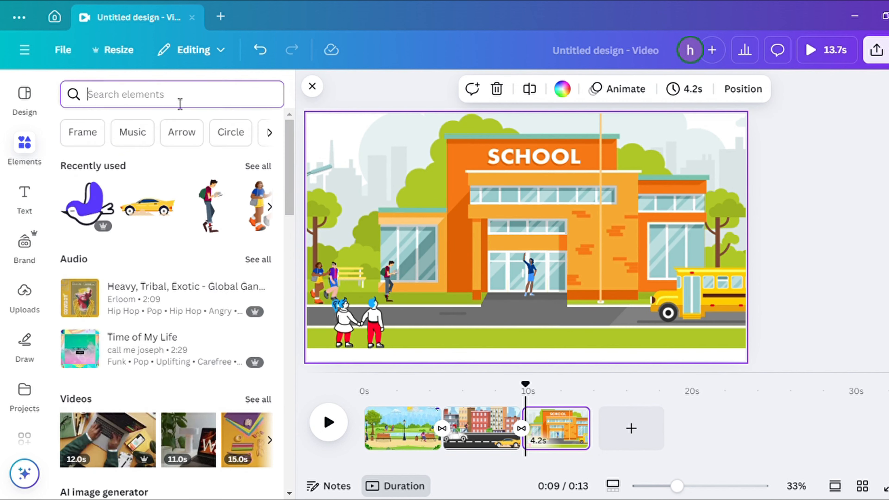
type("rain")
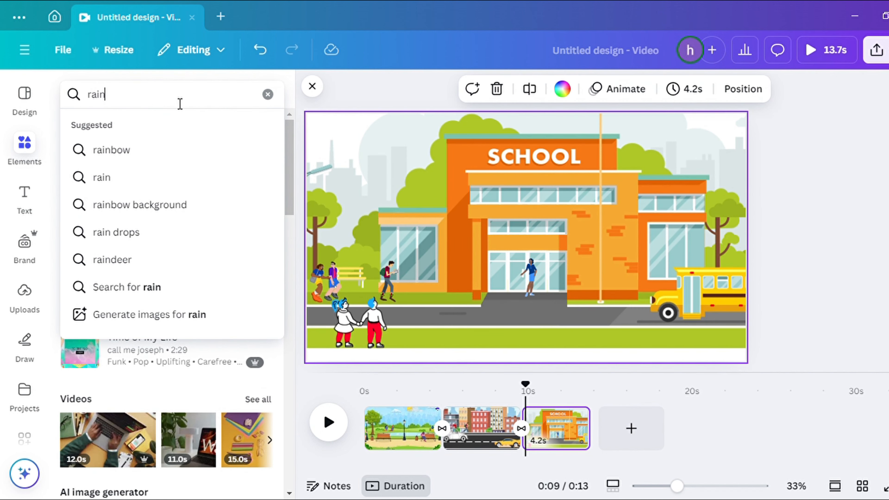
key("Return")
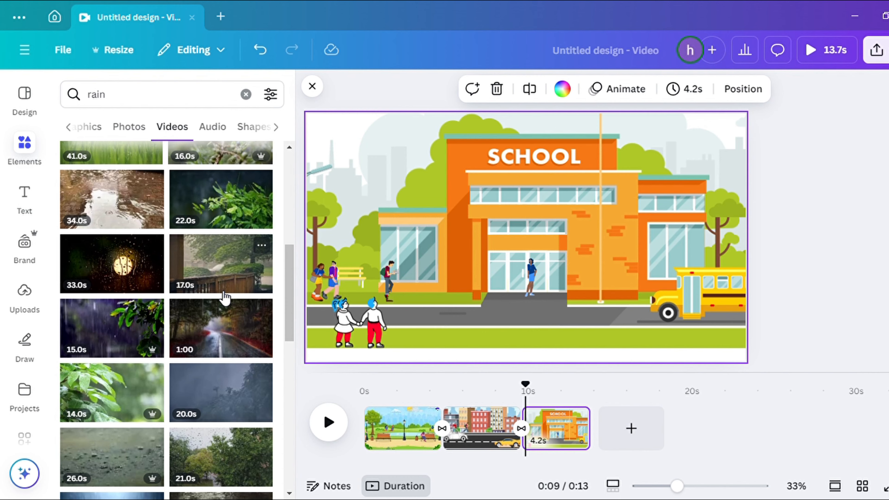
scroll(224, 297, "down", 5)
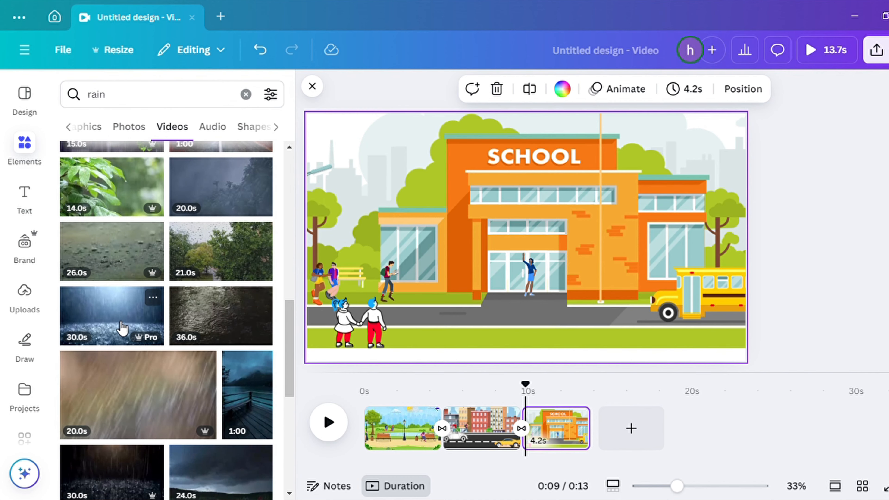
left_click(138, 241)
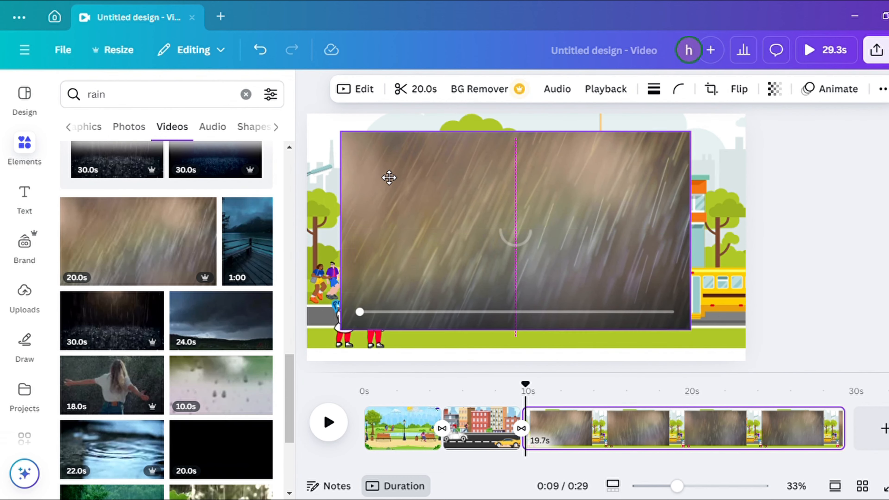
left_click_drag(389, 178, 356, 160)
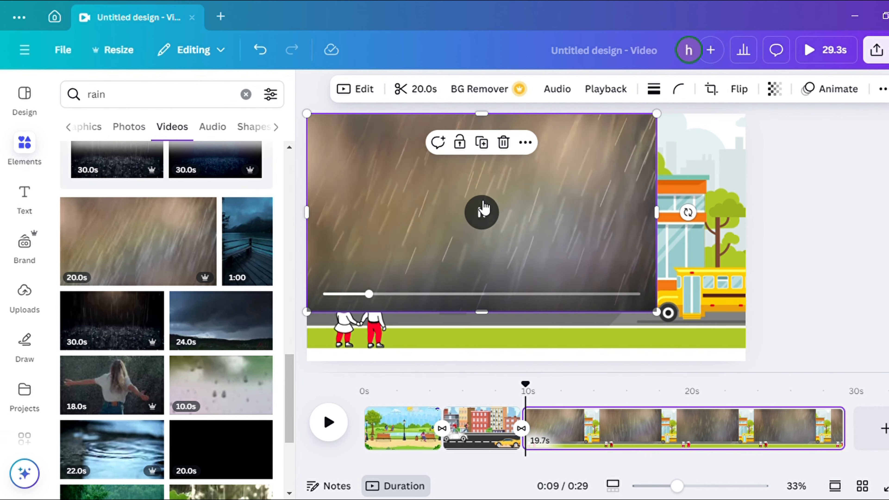
Stretch the rain video to cover the whole page, set its transparency to 33, and play the video
left_click_drag(654, 317, 744, 361)
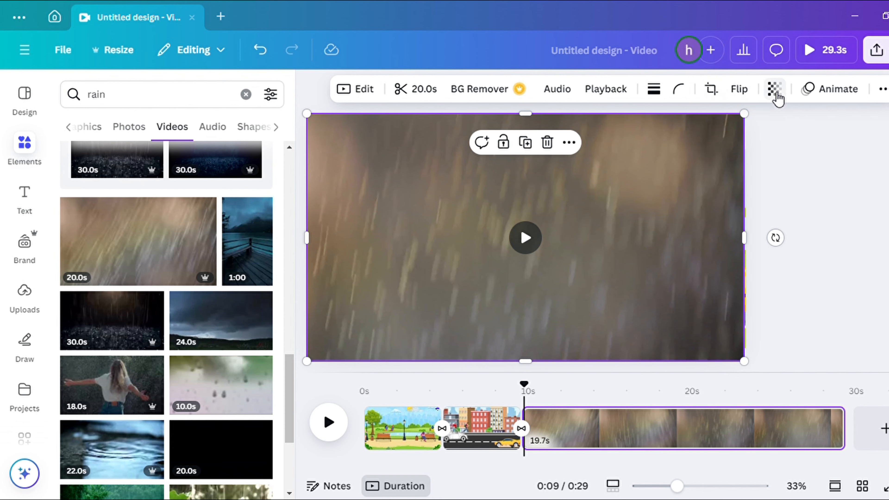
left_click(775, 89)
left_click_drag(810, 151, 737, 158)
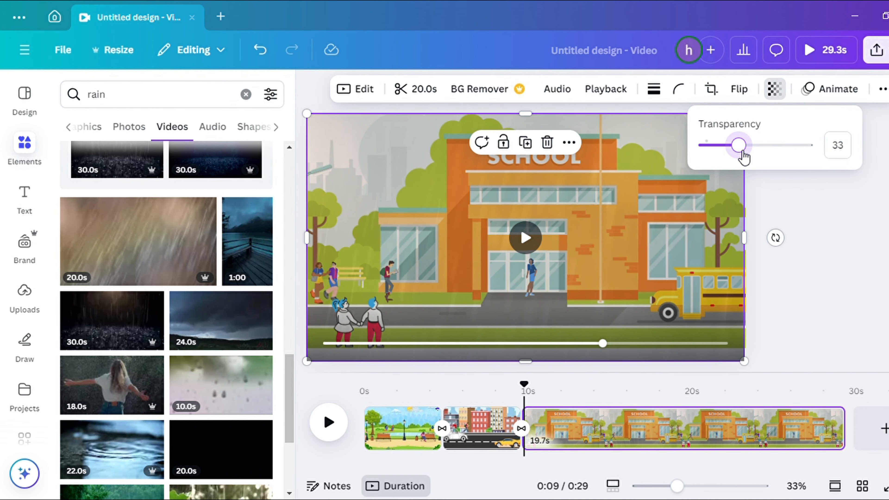
left_click(329, 423)
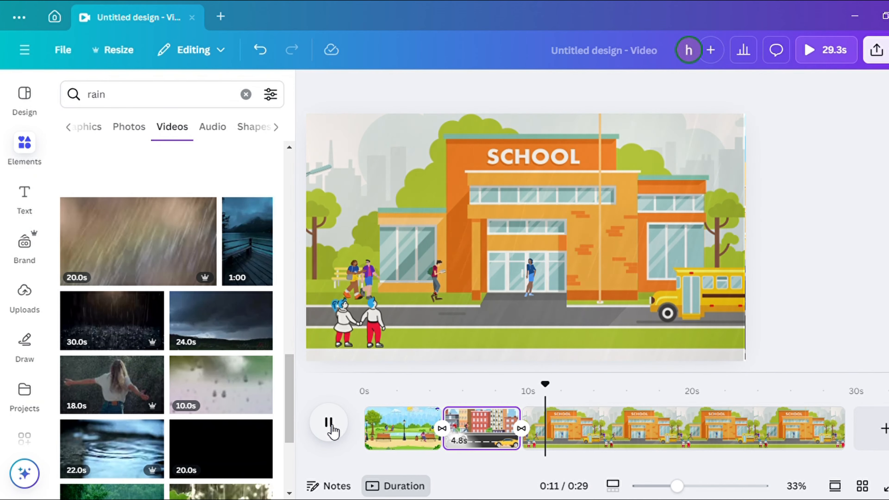